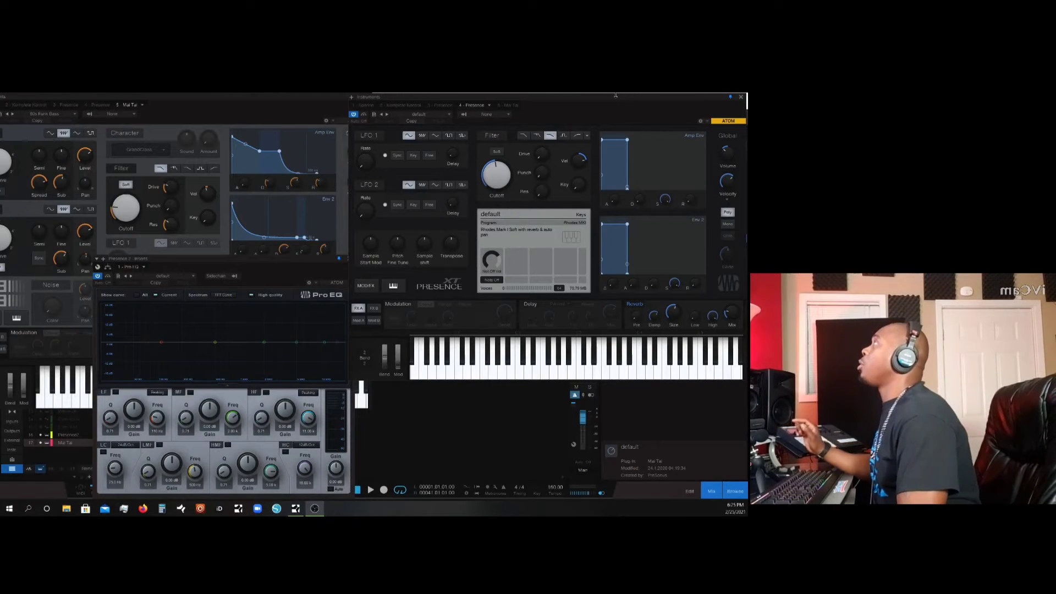
Move the Presence window clear of the browser and look through the Bass folder in its preset list
{"action": "left_click_drag", "start_coordinate": [619, 100], "coordinate": [449, 167]}
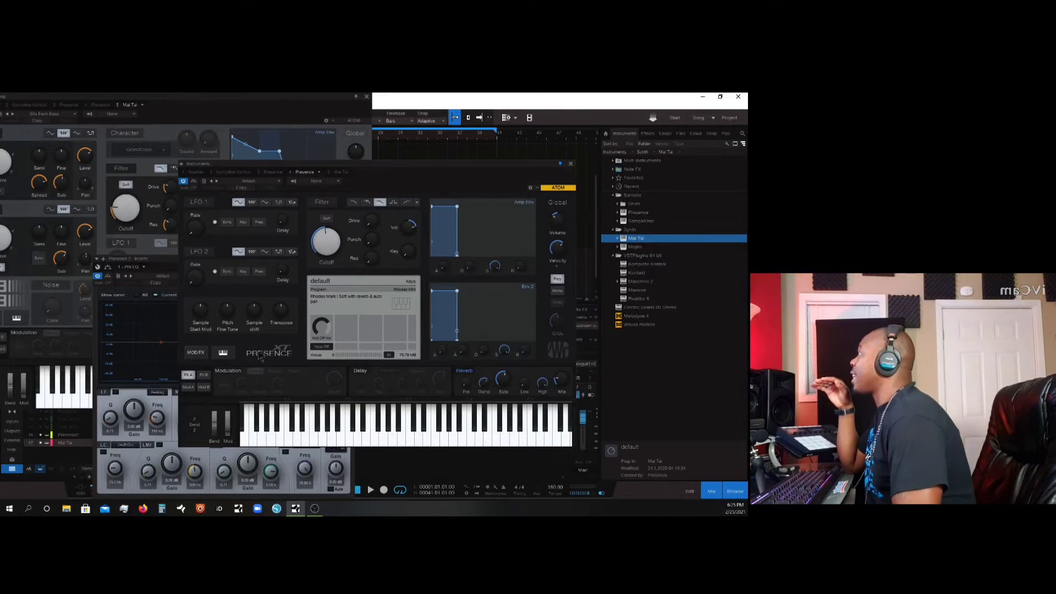
{"action": "left_click", "coordinate": [280, 182]}
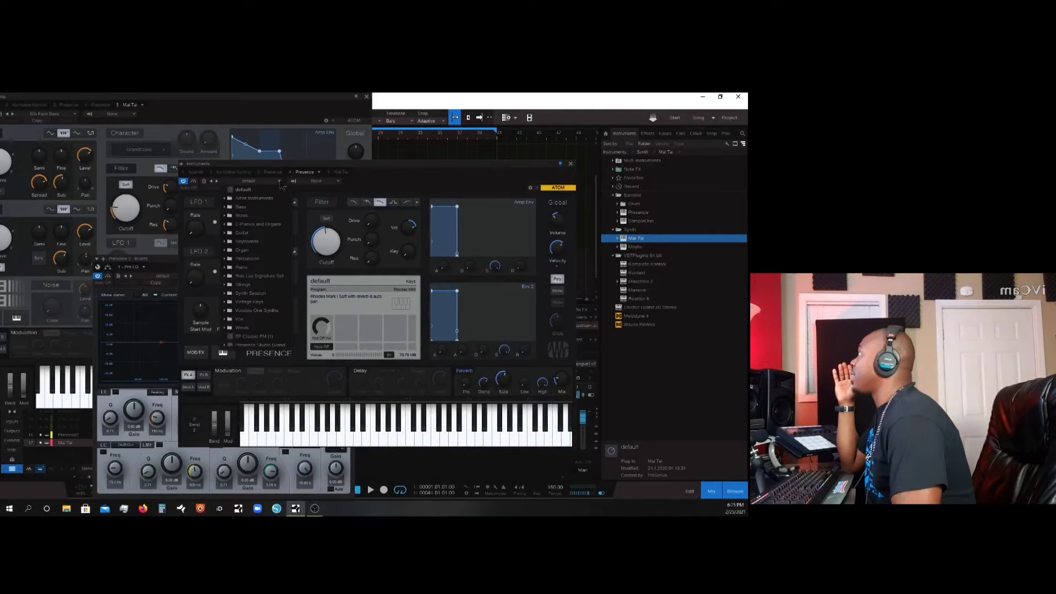
{"action": "left_click", "coordinate": [248, 208]}
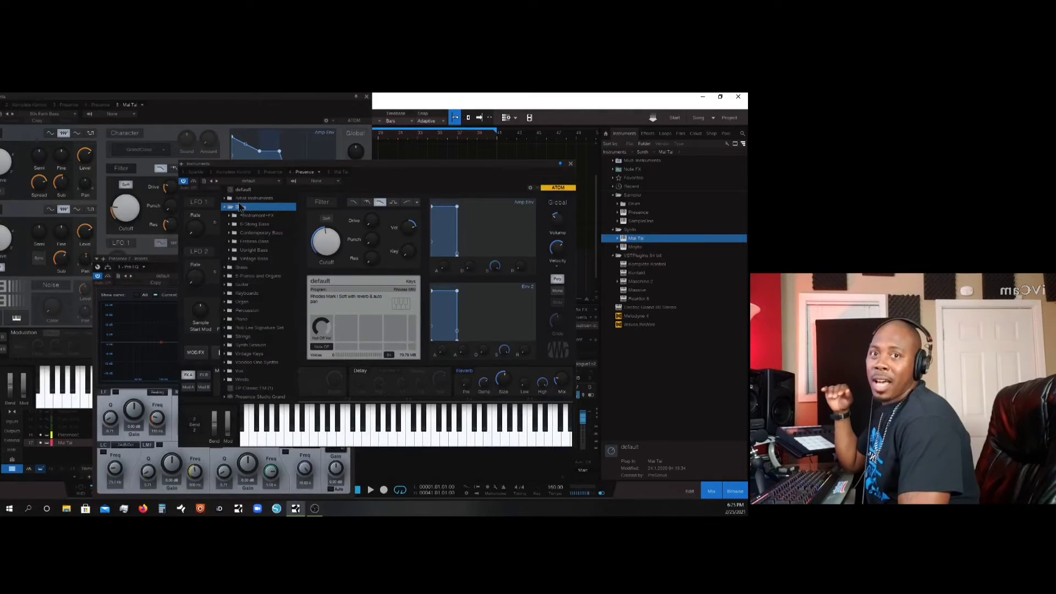
{"action": "left_click", "coordinate": [240, 207]}
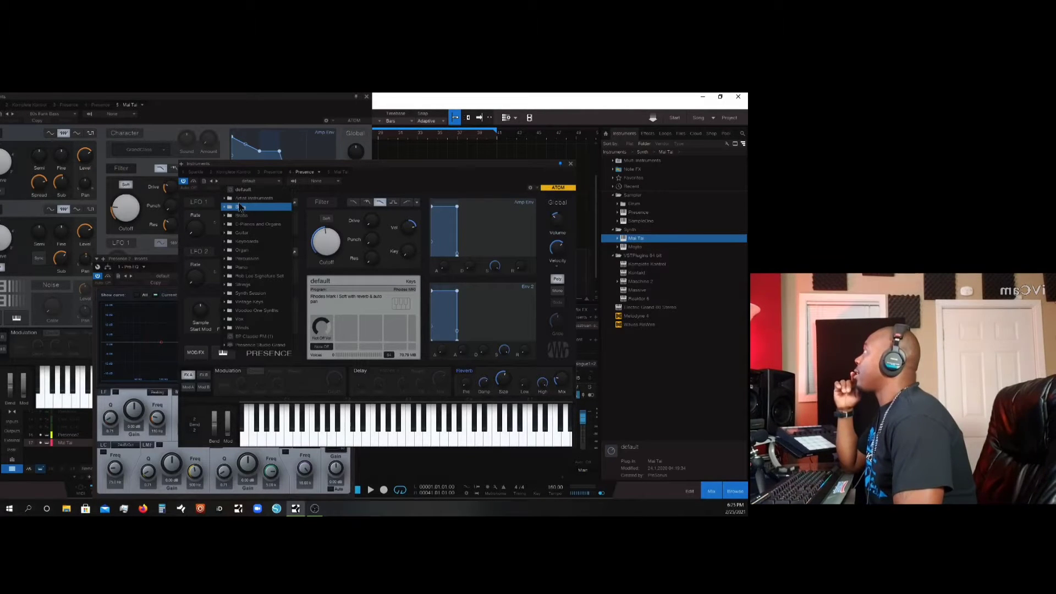
{"action": "left_click", "coordinate": [240, 207]}
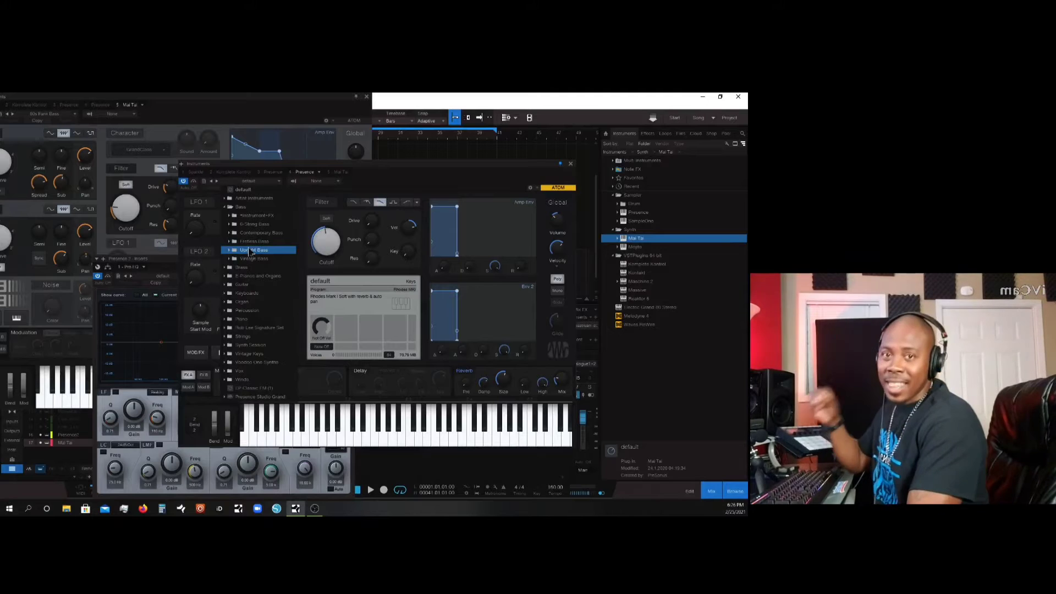
{"action": "left_click", "coordinate": [247, 207]}
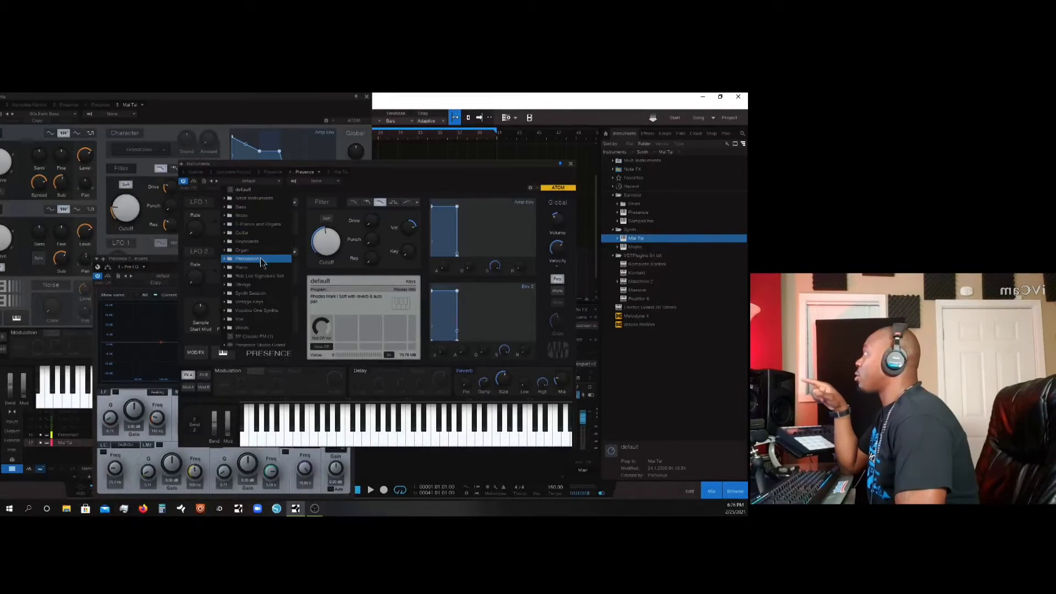
Load the Analog Bass preset from the Synth Session Bass folder into Presence
{"action": "left_click", "coordinate": [250, 293]}
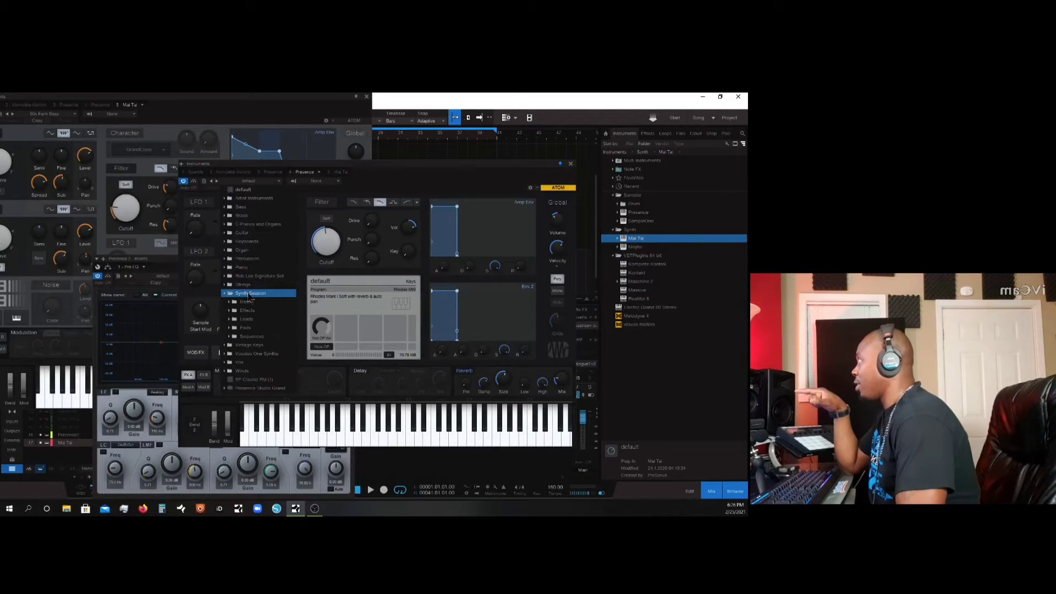
{"action": "left_click", "coordinate": [248, 302]}
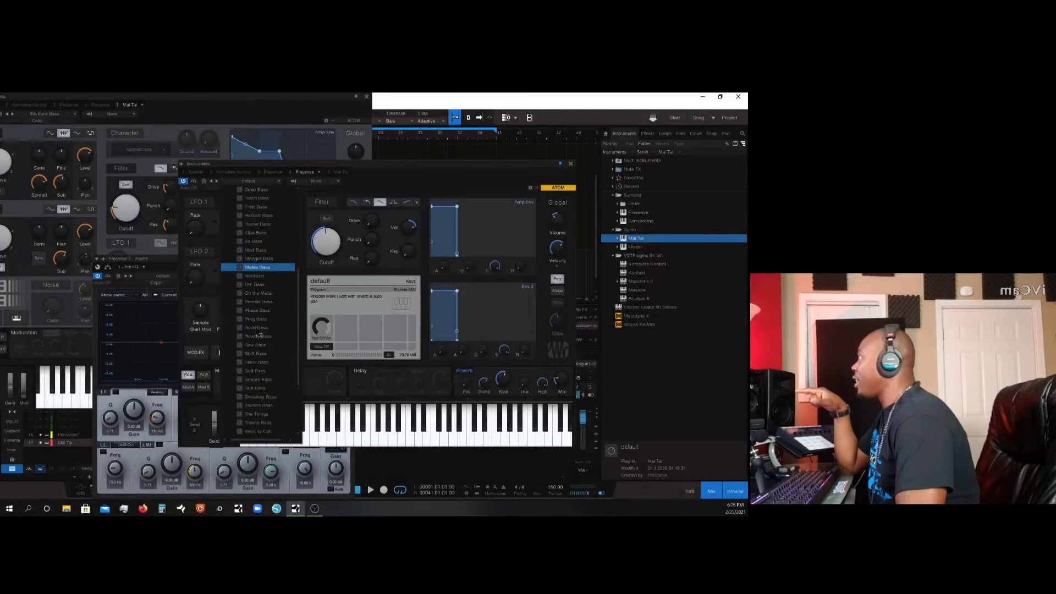
{"action": "scroll", "coordinate": [258, 329], "scroll_direction": "down", "scroll_amount": 4}
{"action": "scroll", "coordinate": [257, 328], "scroll_direction": "up", "scroll_amount": 7}
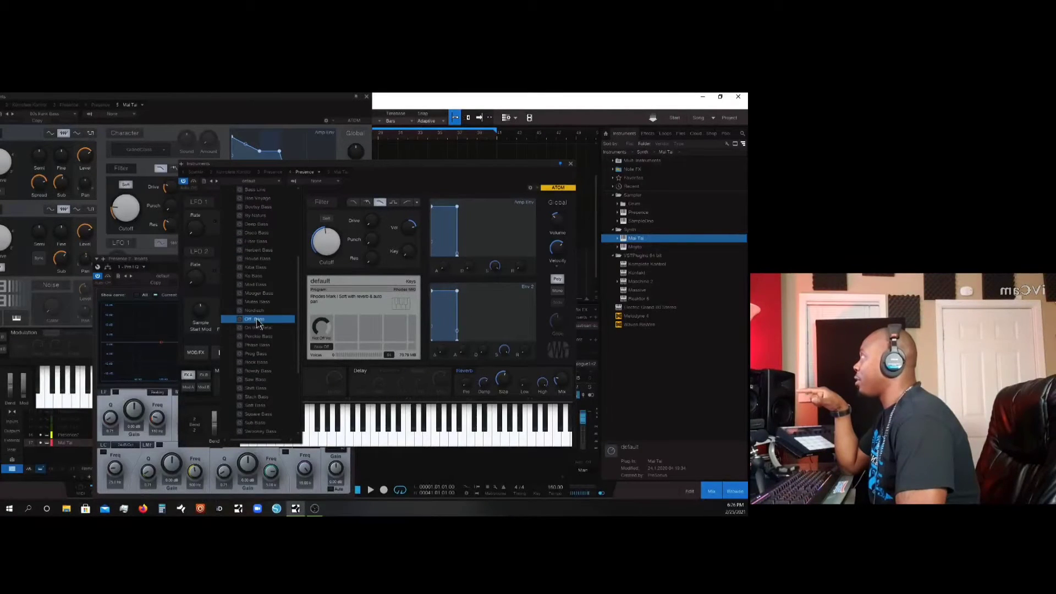
{"action": "scroll", "coordinate": [259, 321], "scroll_direction": "up", "scroll_amount": 1}
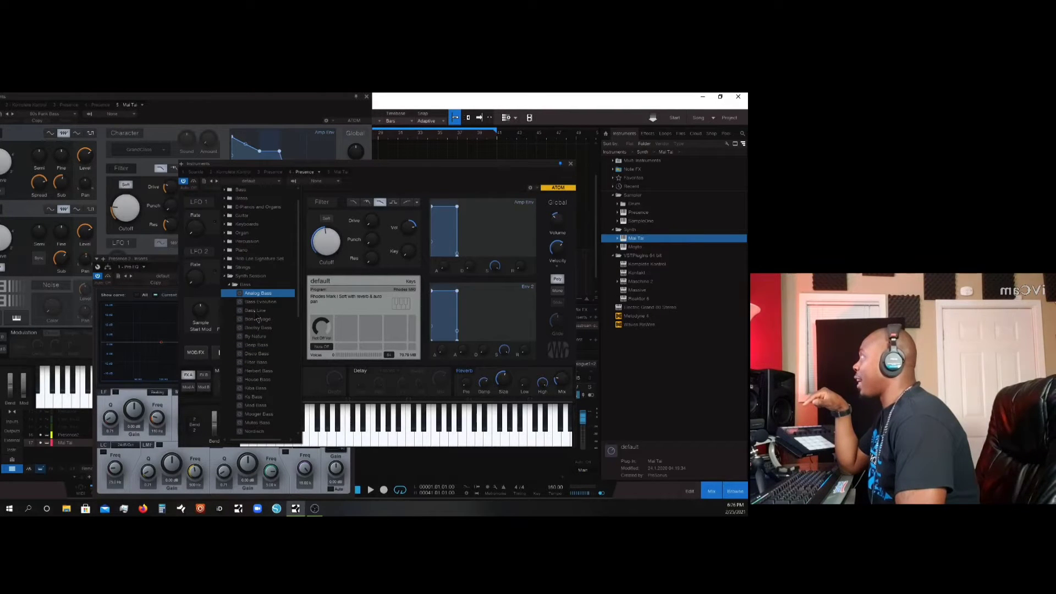
{"action": "scroll", "coordinate": [258, 316], "scroll_direction": "down", "scroll_amount": 1}
{"action": "scroll", "coordinate": [257, 311], "scroll_direction": "down", "scroll_amount": 2}
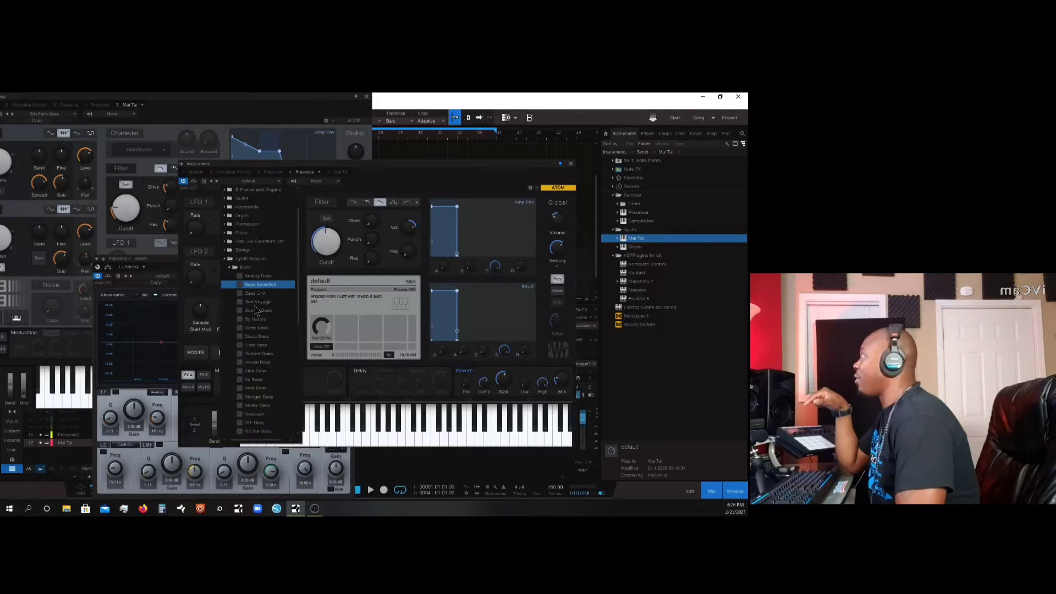
{"action": "scroll", "coordinate": [257, 298], "scroll_direction": "down", "scroll_amount": 2}
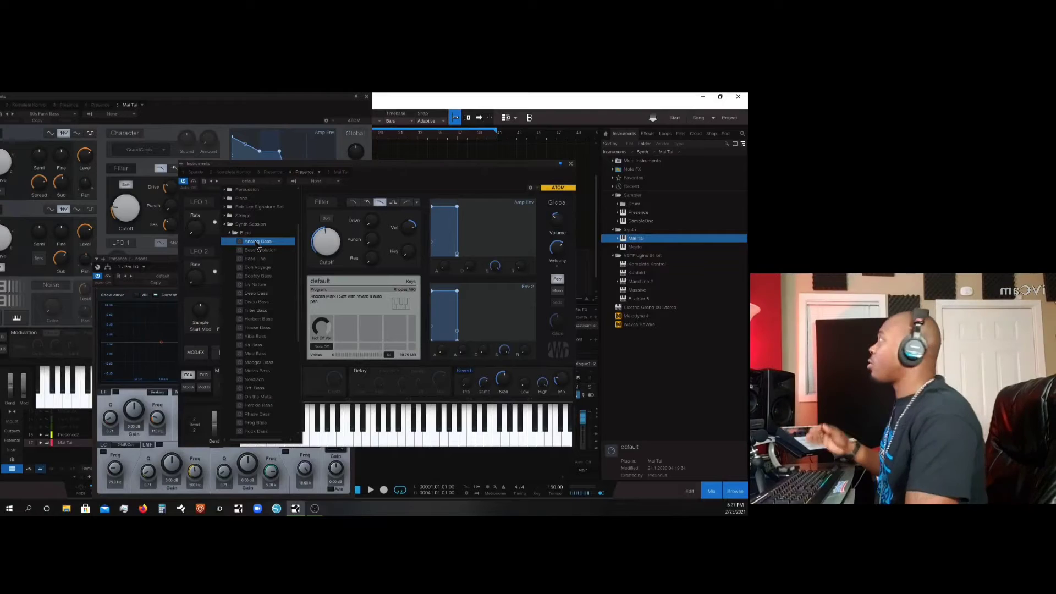
{"action": "double_click", "coordinate": [256, 242]}
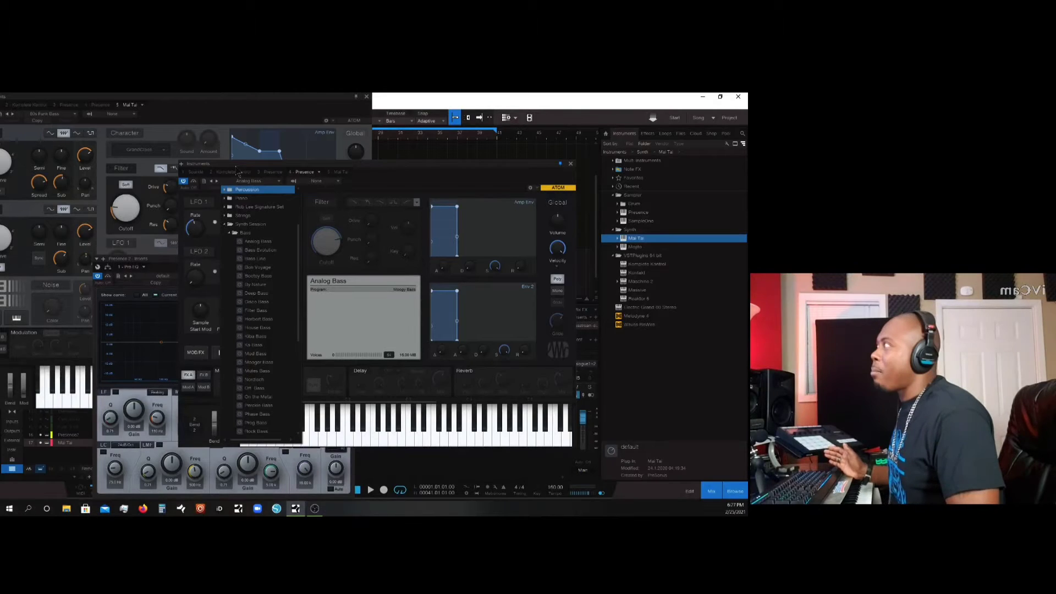
Try the Bass Evolution and Herbert Bass presets, look through the remaining bass sounds and close the preset list
{"action": "left_click", "coordinate": [256, 252]}
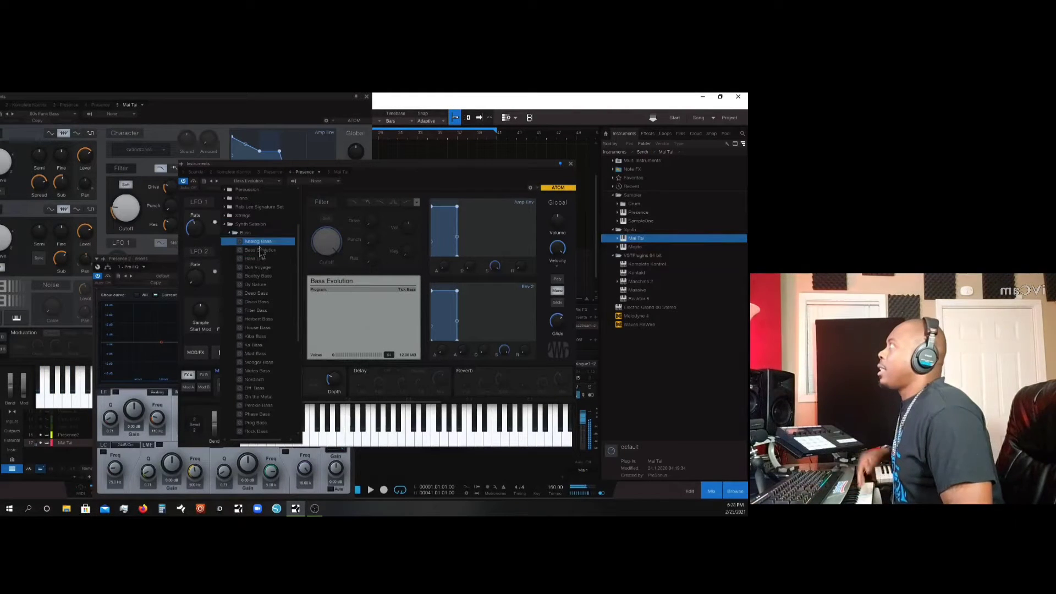
{"action": "left_click", "coordinate": [252, 277]}
{"action": "left_click", "coordinate": [252, 285]}
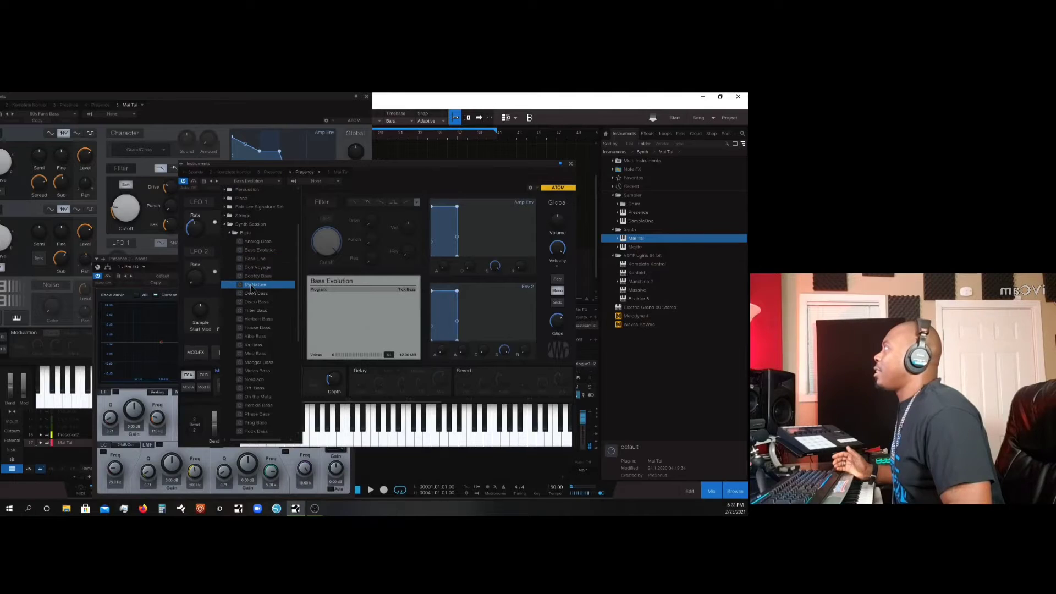
{"action": "left_click", "coordinate": [258, 320]}
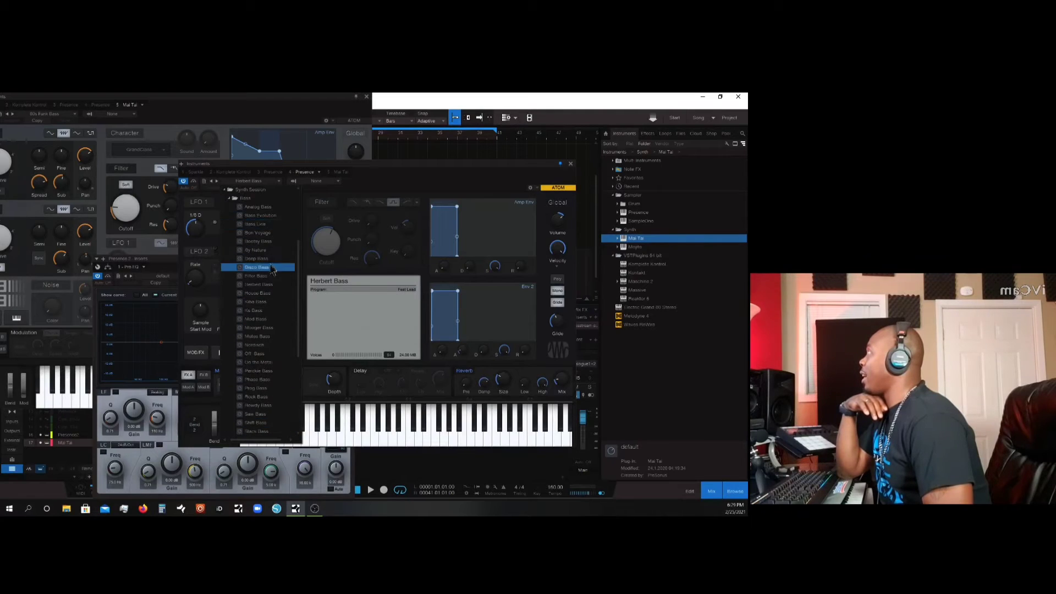
{"action": "scroll", "coordinate": [274, 298], "scroll_direction": "down", "scroll_amount": 7}
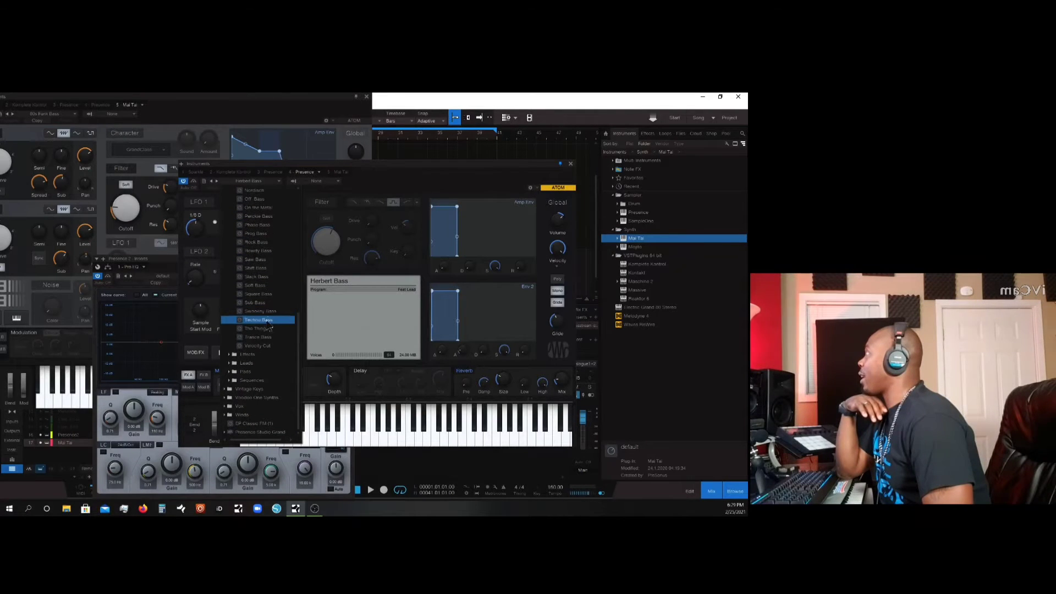
{"action": "scroll", "coordinate": [275, 316], "scroll_direction": "up", "scroll_amount": 5}
{"action": "scroll", "coordinate": [286, 262], "scroll_direction": "up", "scroll_amount": 3}
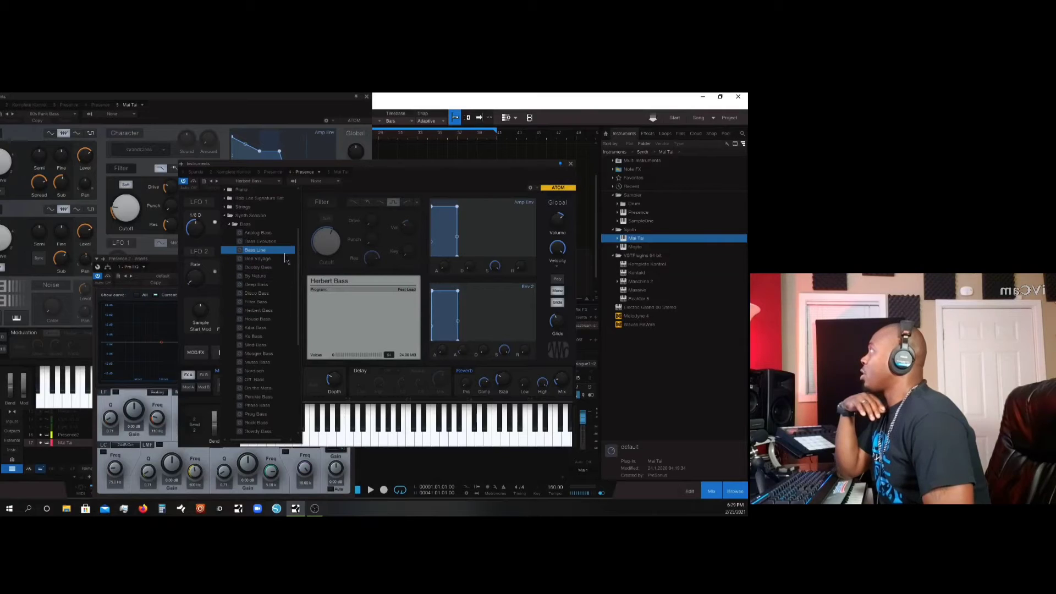
{"action": "left_click", "coordinate": [327, 207]}
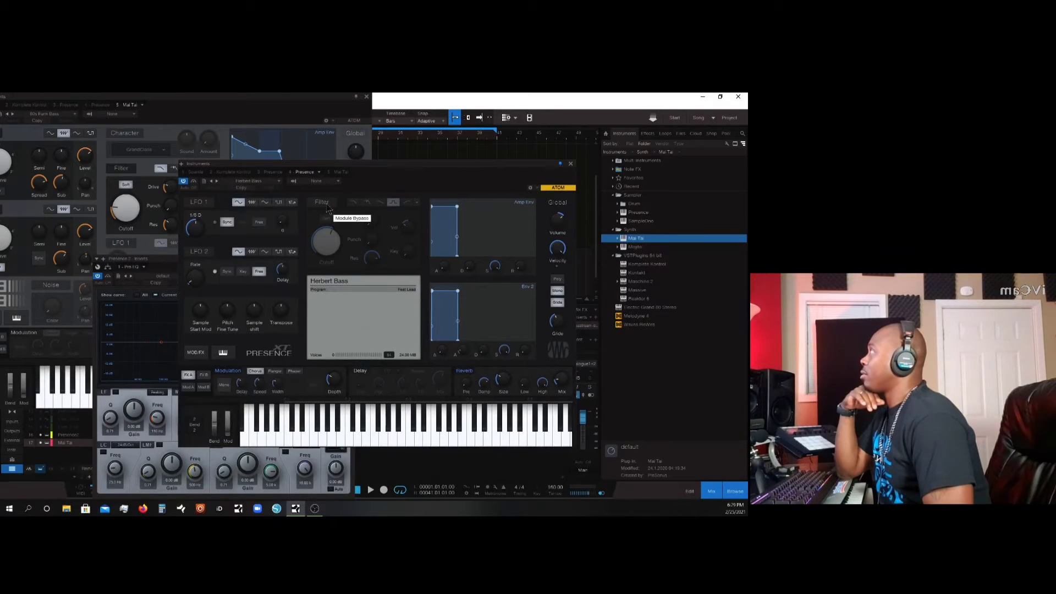
Enable the Filter module in Presence, check the available filter types and lower the cutoff
{"action": "left_click", "coordinate": [327, 207]}
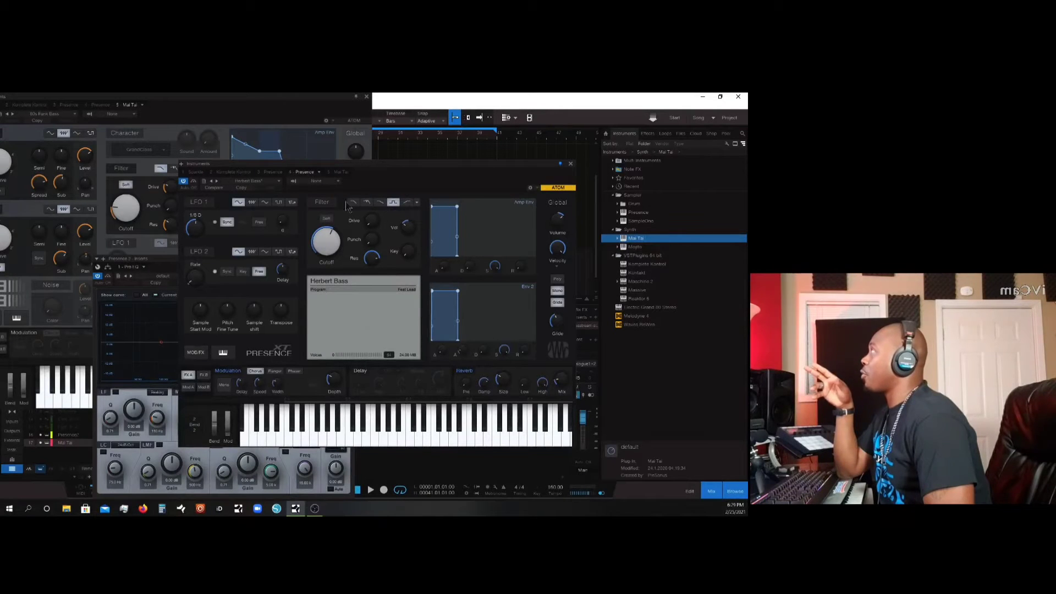
{"action": "left_click", "coordinate": [417, 203]}
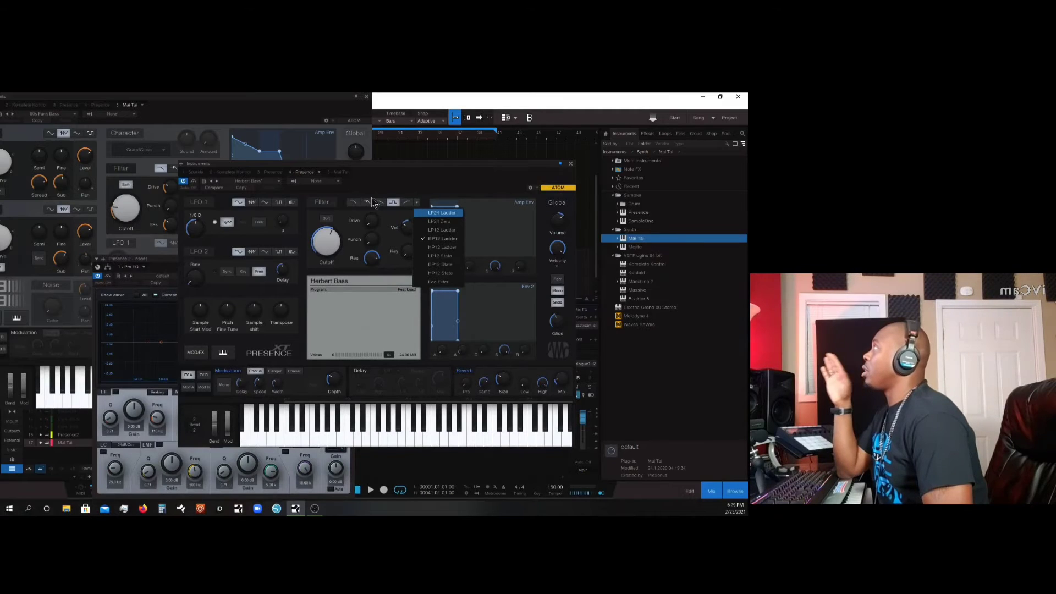
{"action": "left_click", "coordinate": [346, 206]}
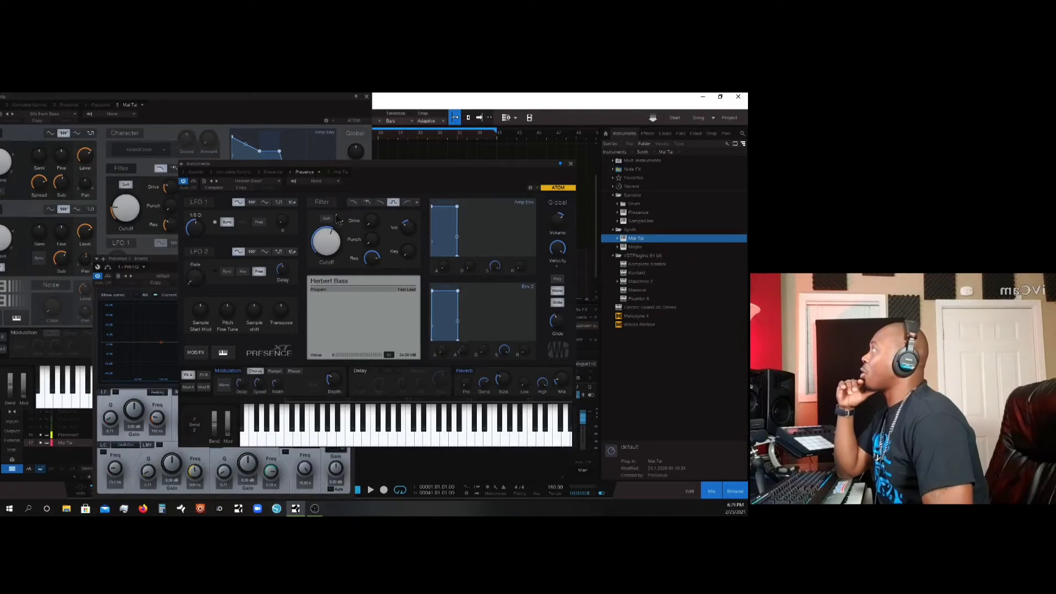
{"action": "mouse_move", "coordinate": [329, 250]}
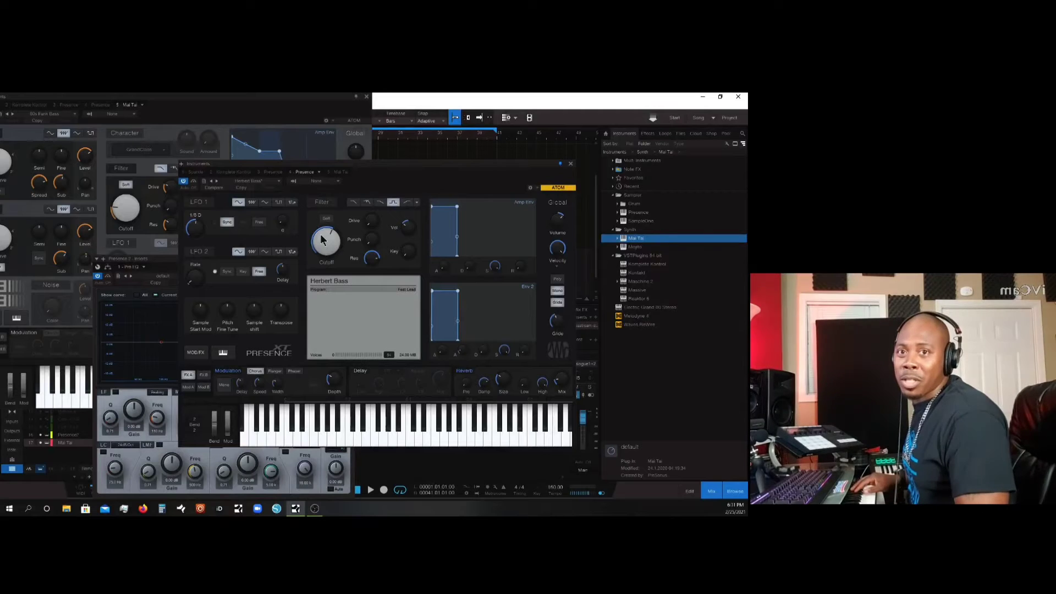
{"action": "left_click_drag", "start_coordinate": [331, 243], "coordinate": [332, 290]}
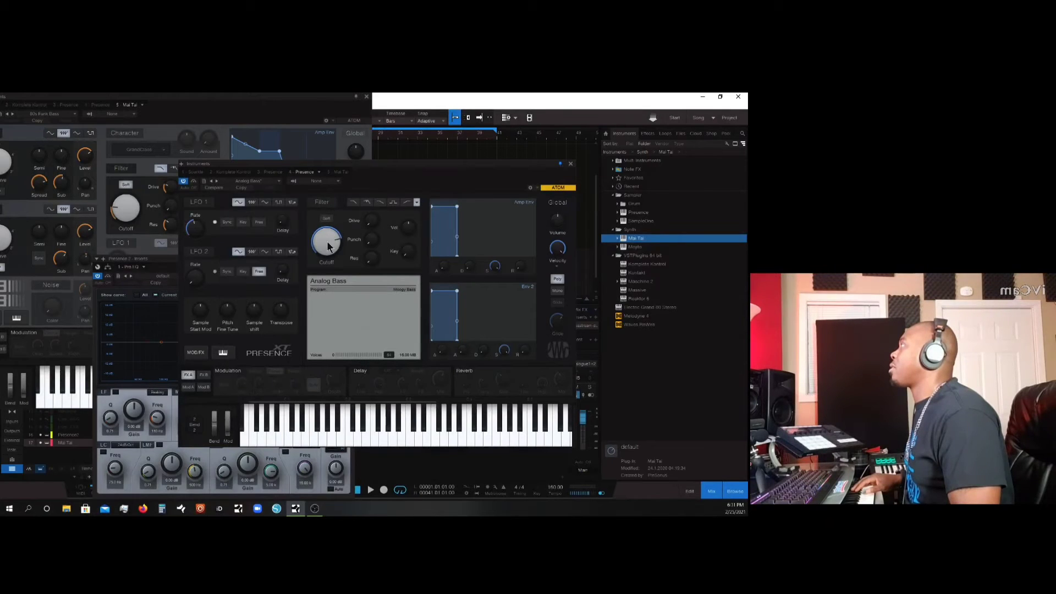
Turn on the filter's Soft option for Analog Bass and sweep the cutoff up and down
{"action": "left_click_drag", "start_coordinate": [328, 245], "coordinate": [324, 217]}
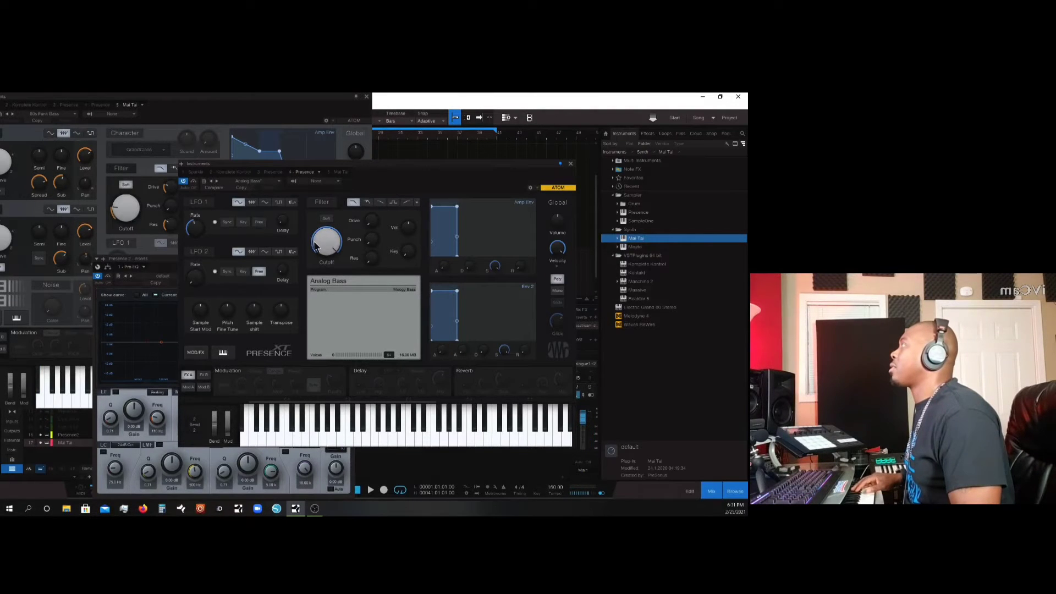
{"action": "mouse_move", "coordinate": [316, 246]}
{"action": "left_mouse_down"}
{"action": "mouse_move", "coordinate": [324, 272]}
{"action": "mouse_move", "coordinate": [327, 254]}
{"action": "left_mouse_up"}
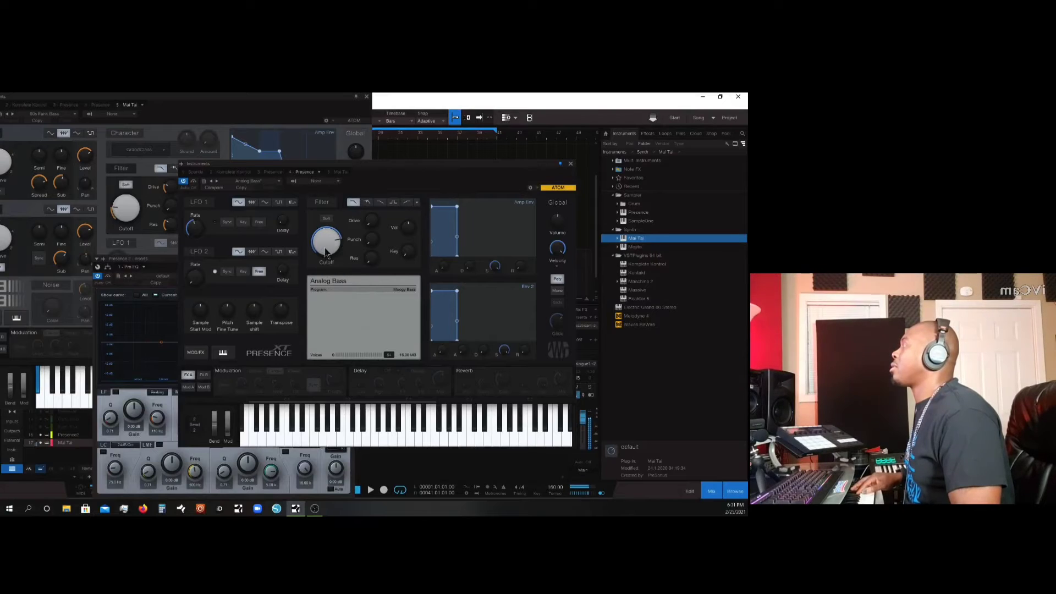
{"action": "left_click", "coordinate": [327, 220]}
{"action": "left_click_drag", "start_coordinate": [330, 234], "coordinate": [320, 314]}
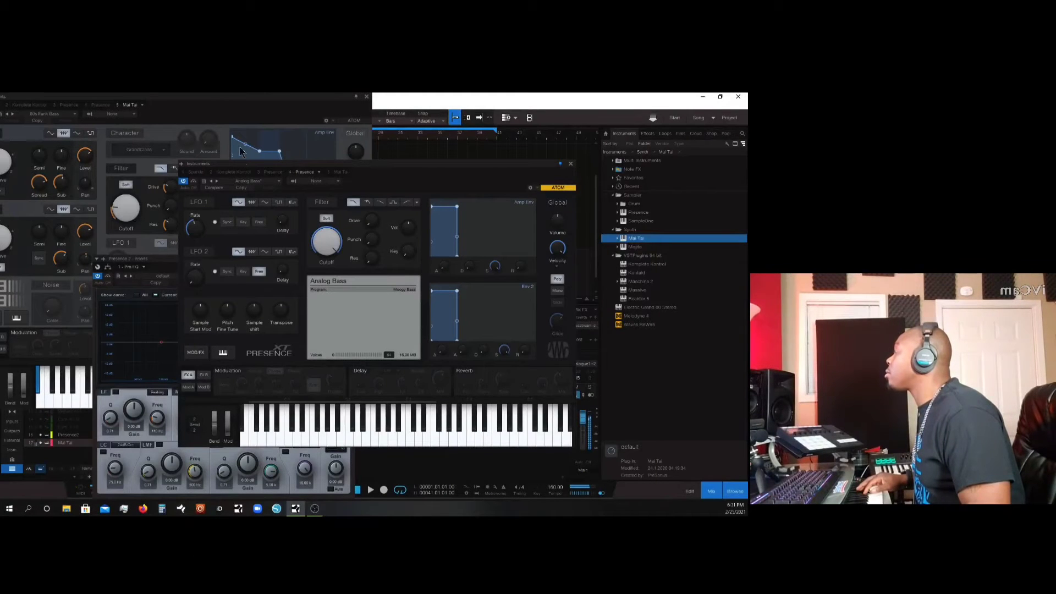
{"action": "left_click_drag", "start_coordinate": [324, 238], "coordinate": [324, 282]}
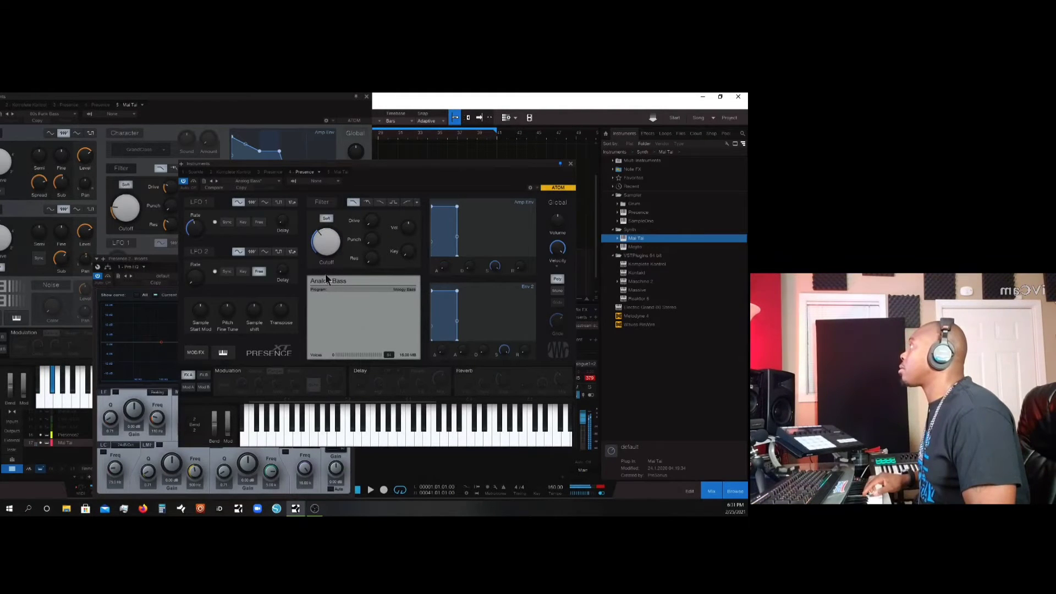
{"action": "mouse_move", "coordinate": [321, 236]}
{"action": "left_mouse_down"}
{"action": "mouse_move", "coordinate": [321, 273]}
{"action": "mouse_move", "coordinate": [323, 219]}
{"action": "left_mouse_up"}
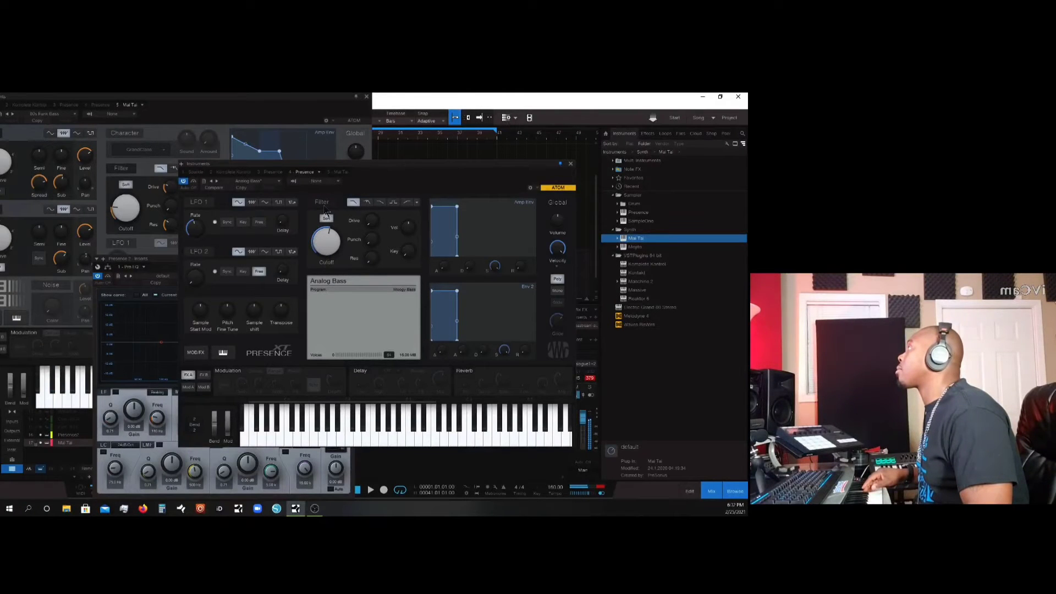
Bypass and re-enable the Filter module repeatedly to compare the bass with and without filtering
{"action": "left_click", "coordinate": [326, 211]}
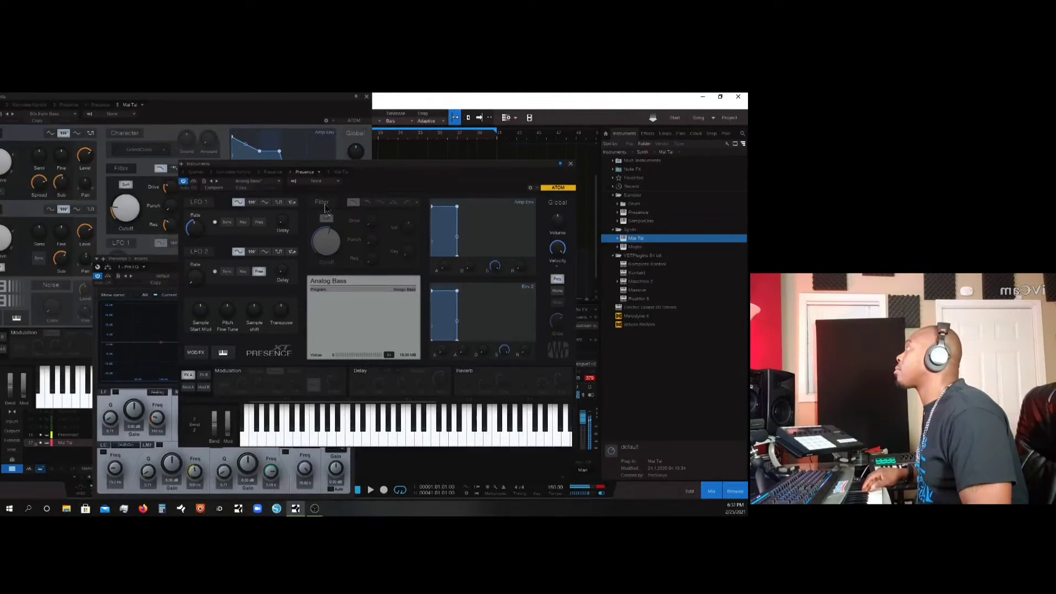
{"action": "left_click", "coordinate": [326, 207]}
{"action": "left_click", "coordinate": [327, 206]}
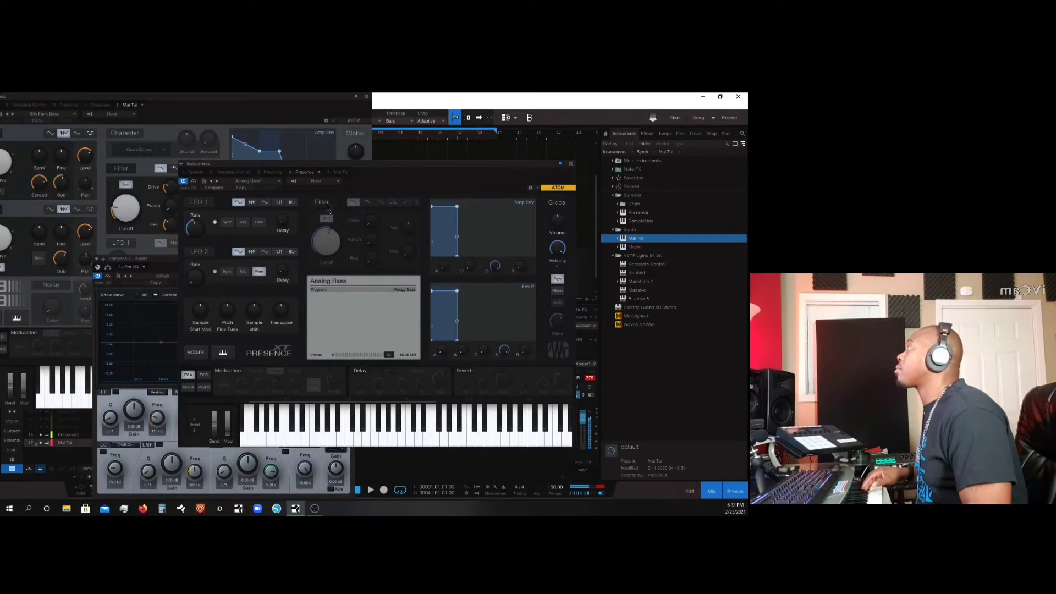
{"action": "left_click", "coordinate": [327, 206]}
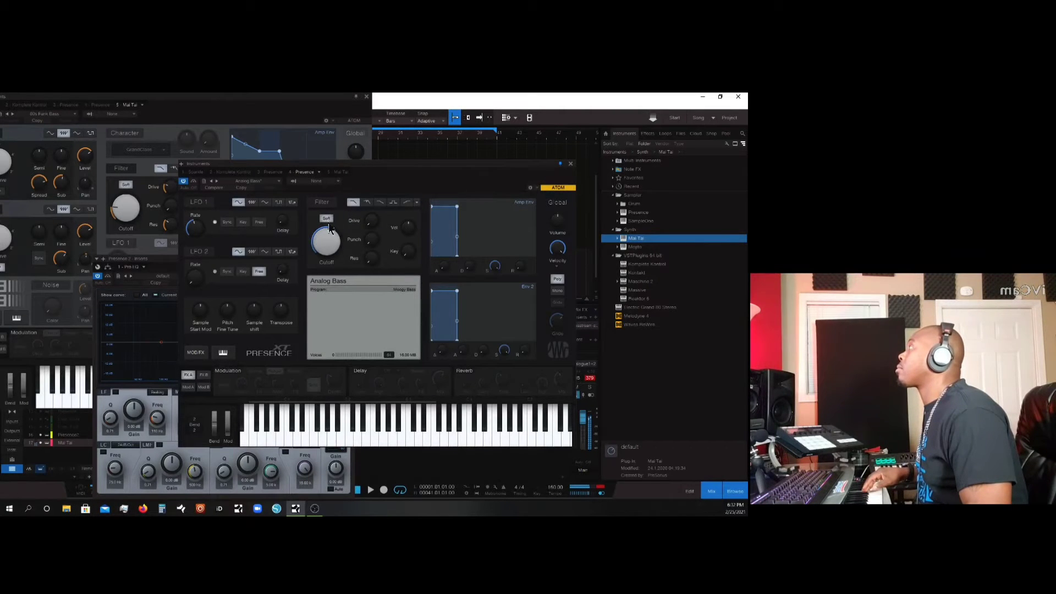
Turn the filter cutoff of Analog Bass all the way down
{"action": "mouse_move", "coordinate": [332, 240]}
{"action": "left_mouse_down"}
{"action": "mouse_move", "coordinate": [327, 275]}
{"action": "mouse_move", "coordinate": [319, 207]}
{"action": "mouse_move", "coordinate": [334, 132]}
{"action": "mouse_move", "coordinate": [328, 244]}
{"action": "left_mouse_up"}
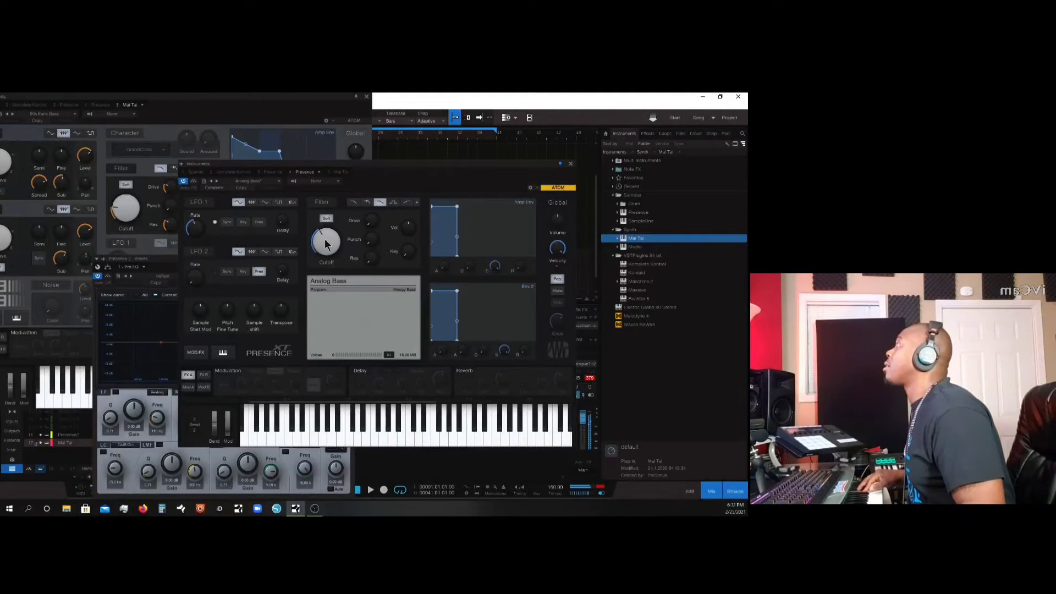
{"action": "left_click_drag", "start_coordinate": [325, 239], "coordinate": [316, 298]}
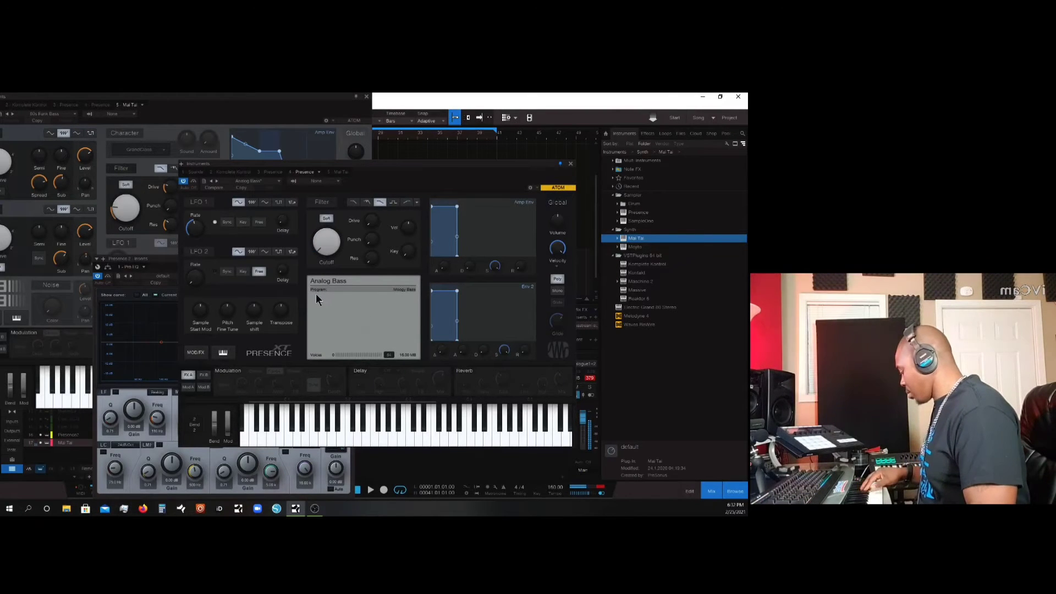
{"action": "left_click_drag", "start_coordinate": [317, 247], "coordinate": [317, 290]}
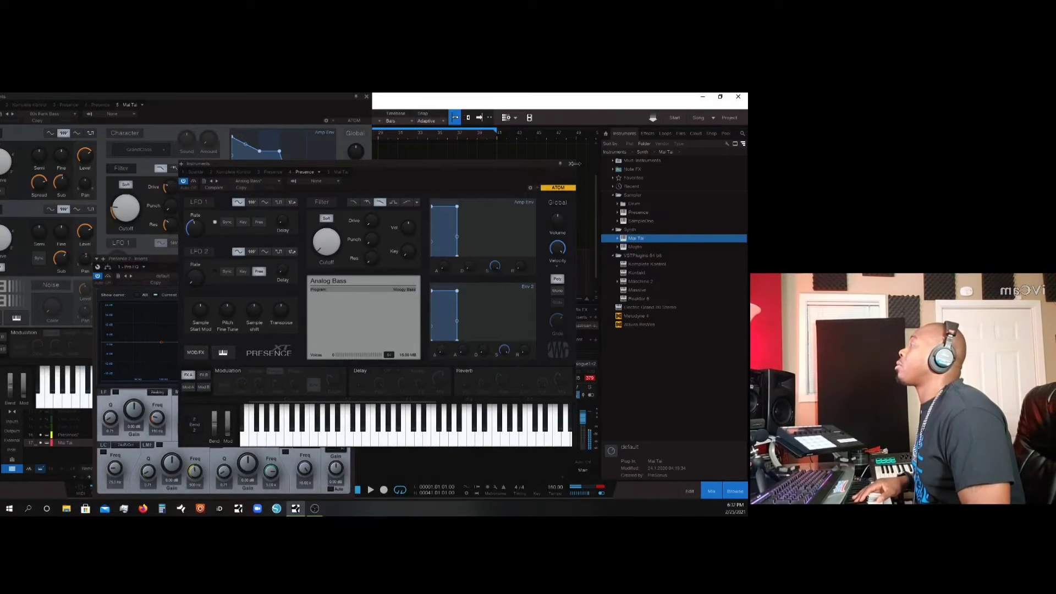
Rearrange the plug-in windows so the Presence track's instrument sits beside Pro EQ, and adjust the filter cutoff of Analog Bass
{"action": "left_click", "coordinate": [571, 164]}
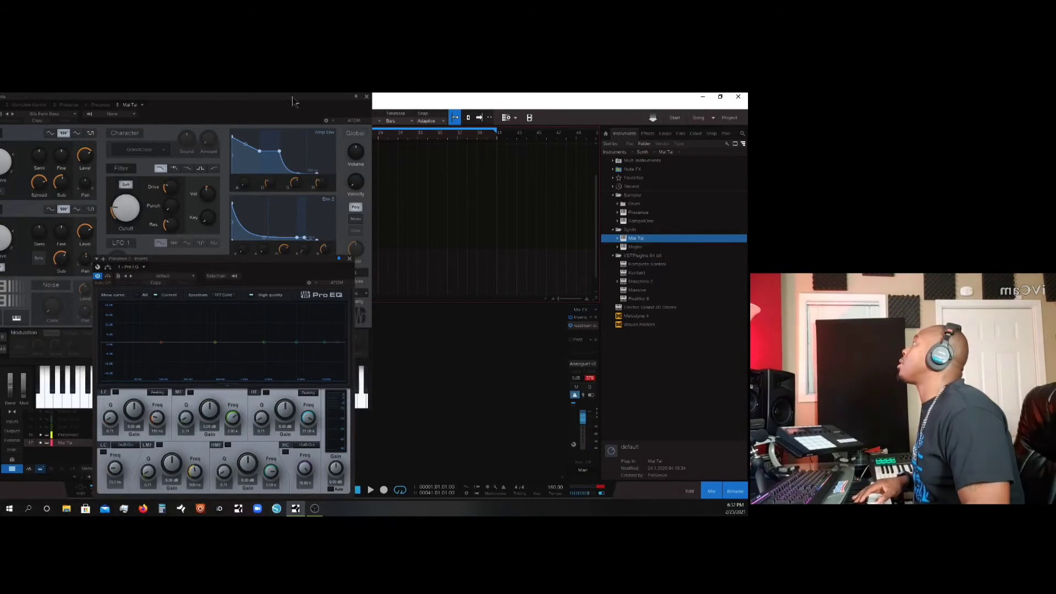
{"action": "left_click_drag", "start_coordinate": [292, 98], "coordinate": [546, 126]}
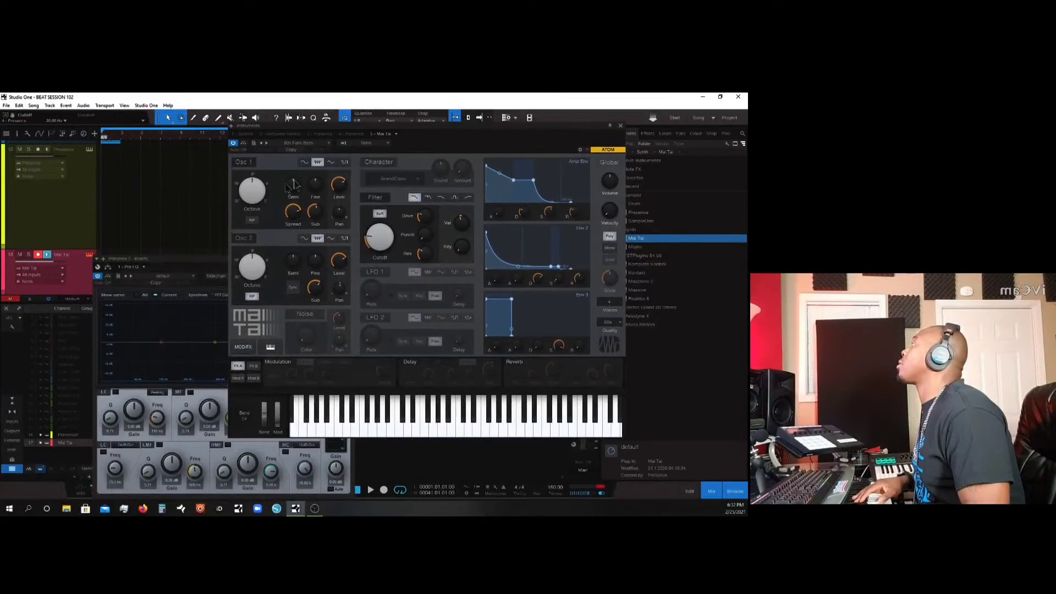
{"action": "left_click_drag", "start_coordinate": [210, 261], "coordinate": [433, 268]}
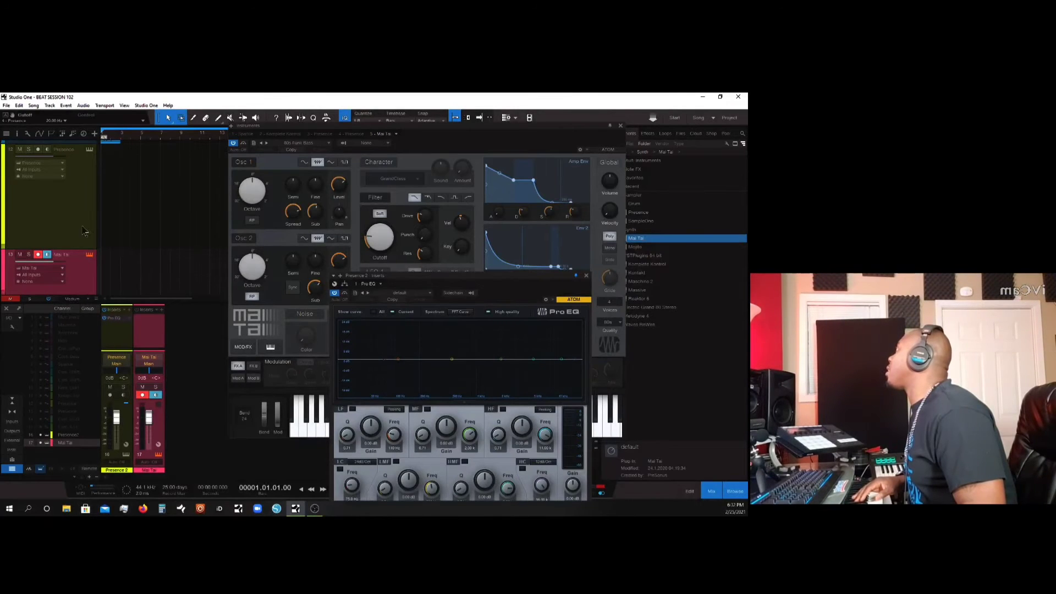
{"action": "left_click", "coordinate": [77, 200]}
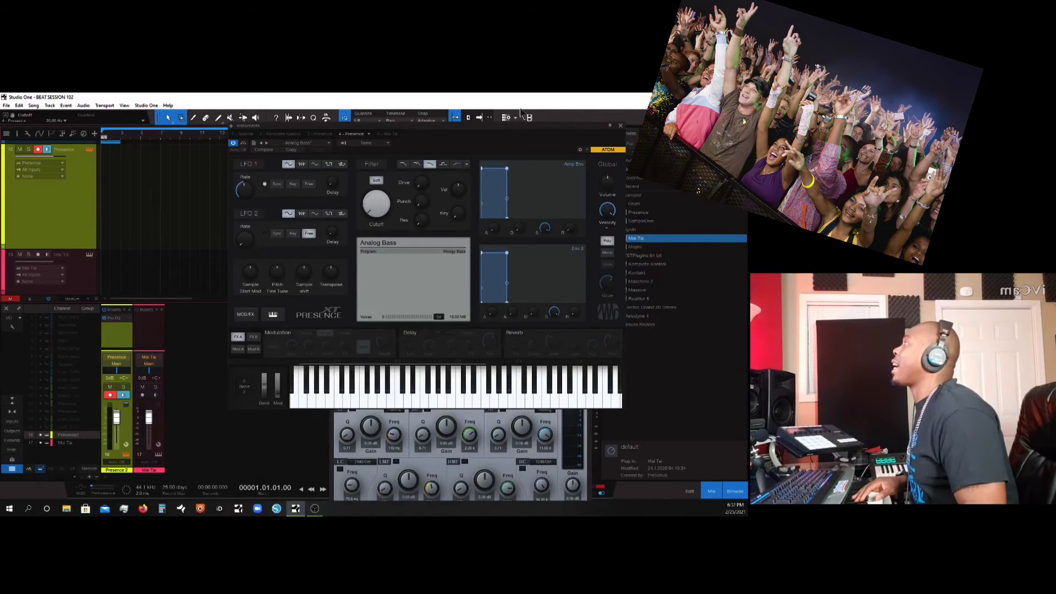
{"action": "left_click_drag", "start_coordinate": [529, 130], "coordinate": [422, 134]}
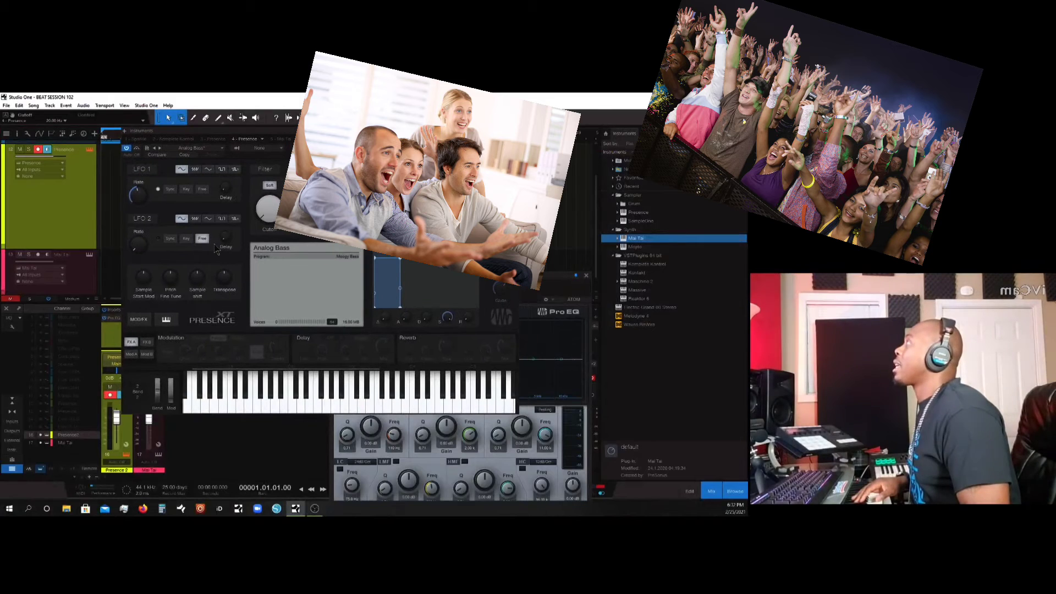
{"action": "left_click_drag", "start_coordinate": [265, 208], "coordinate": [260, 246]}
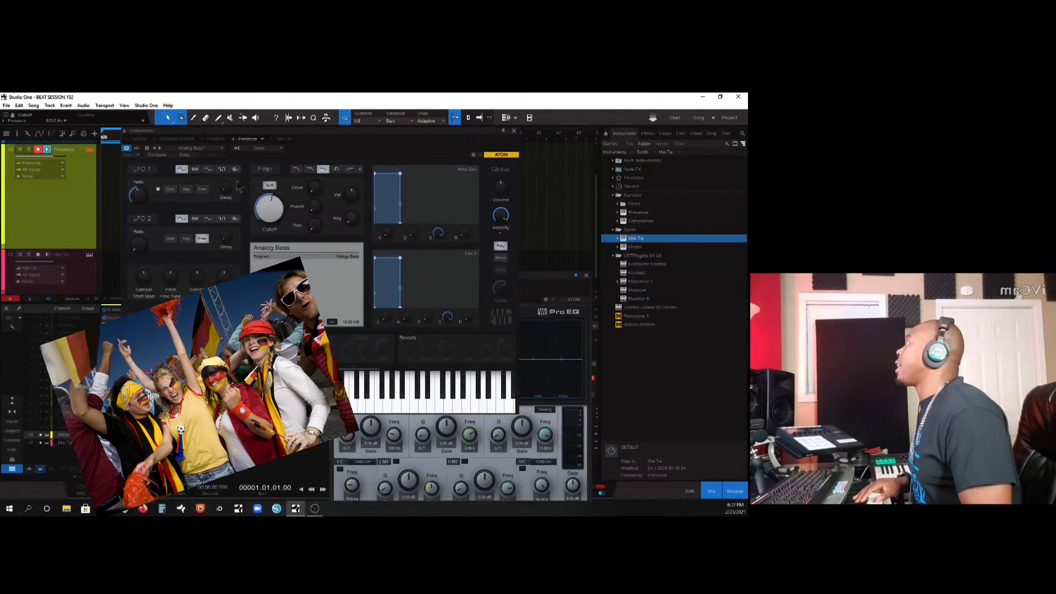
Audition the synth bass presets Bootsy Bass and Disco Bass in Presence XT and load Filter Bass
{"action": "left_click", "coordinate": [215, 150]}
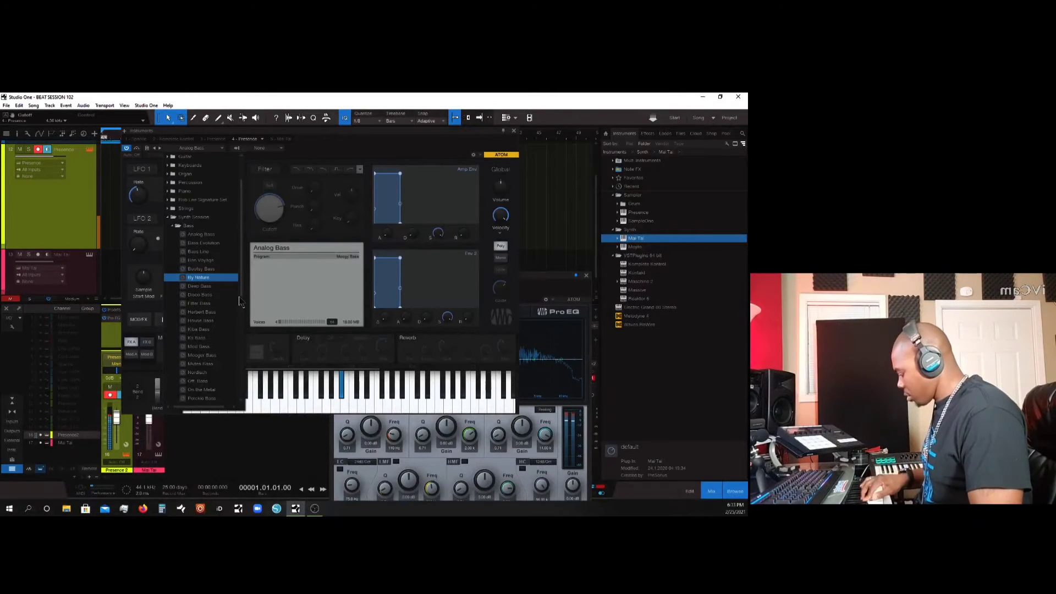
{"action": "left_click", "coordinate": [204, 270]}
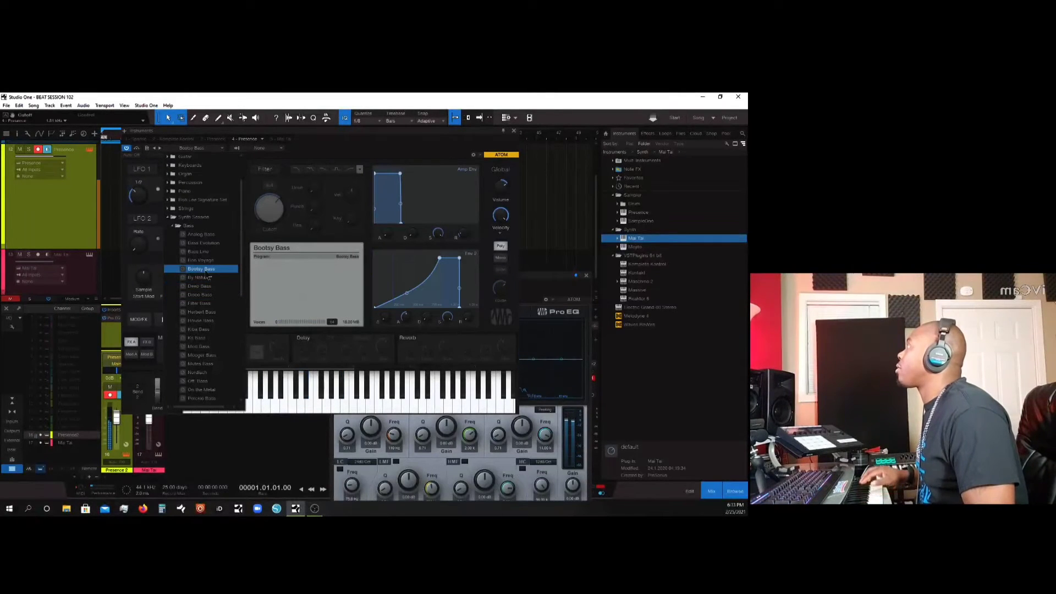
{"action": "left_click", "coordinate": [201, 295]}
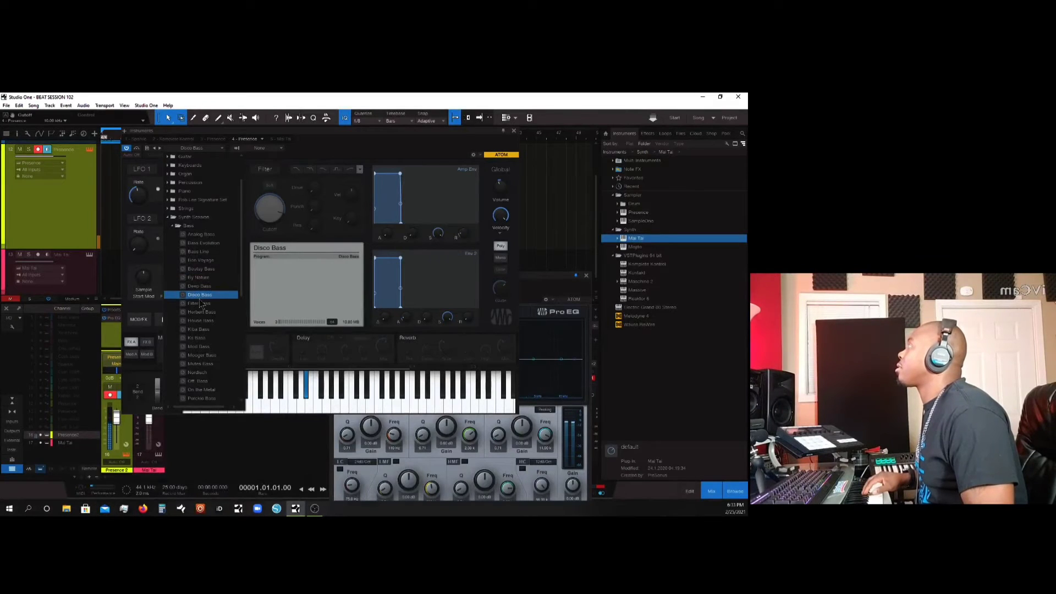
{"action": "left_click", "coordinate": [200, 304]}
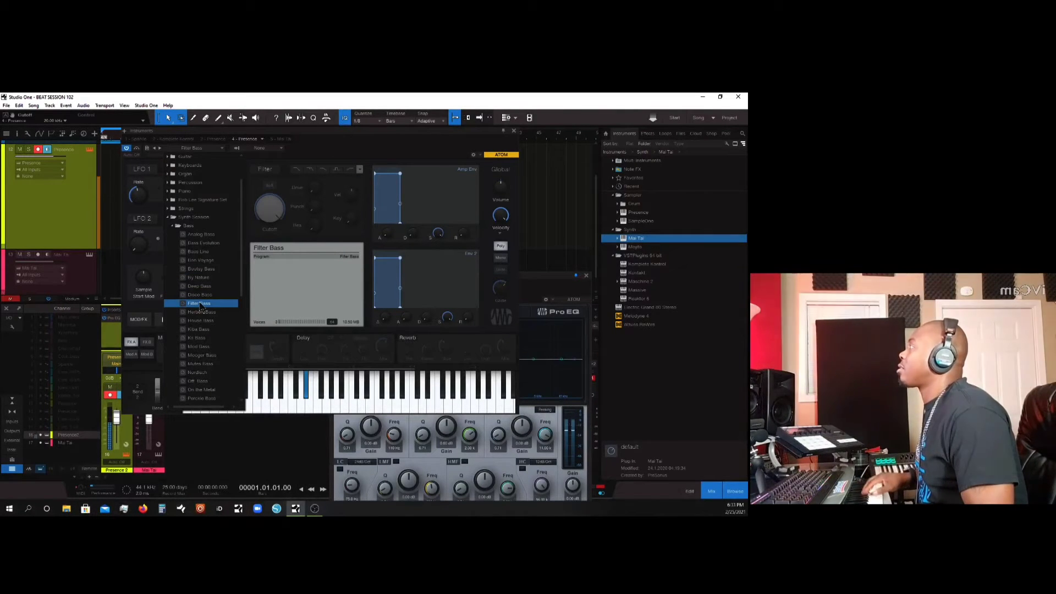
{"action": "left_click", "coordinate": [201, 260]}
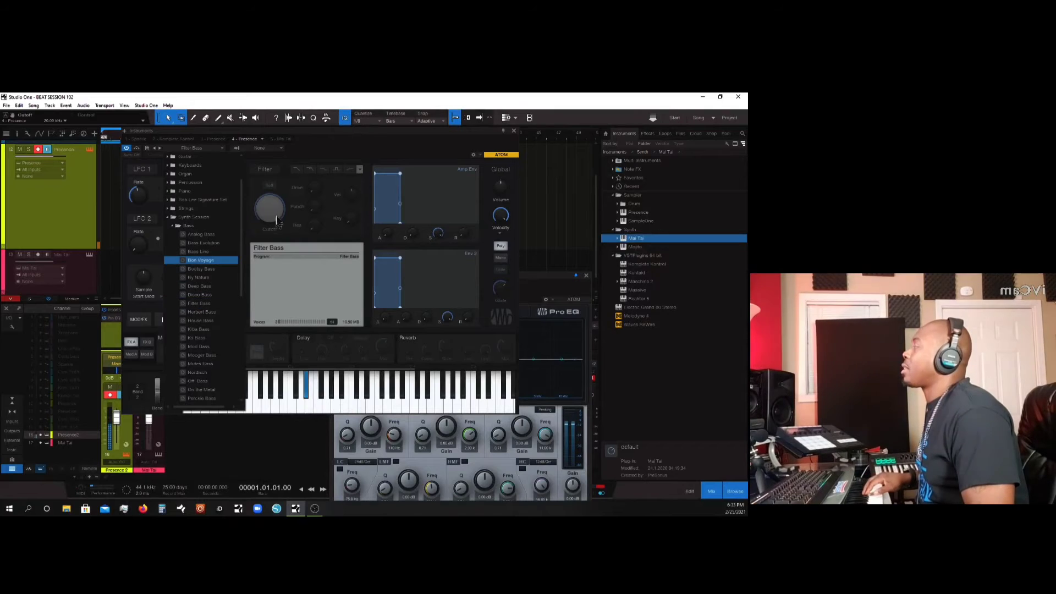
Enable the Filter module for Filter Bass and lower the cutoff to about 200 Hz
{"action": "left_click", "coordinate": [272, 171]}
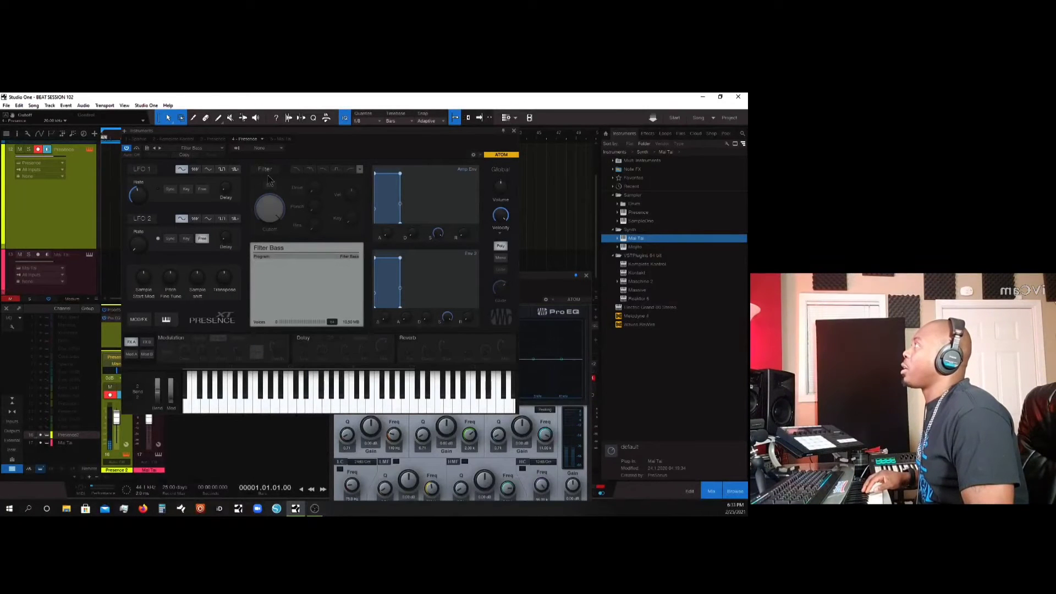
{"action": "left_click", "coordinate": [268, 177]}
{"action": "mouse_move", "coordinate": [270, 217]}
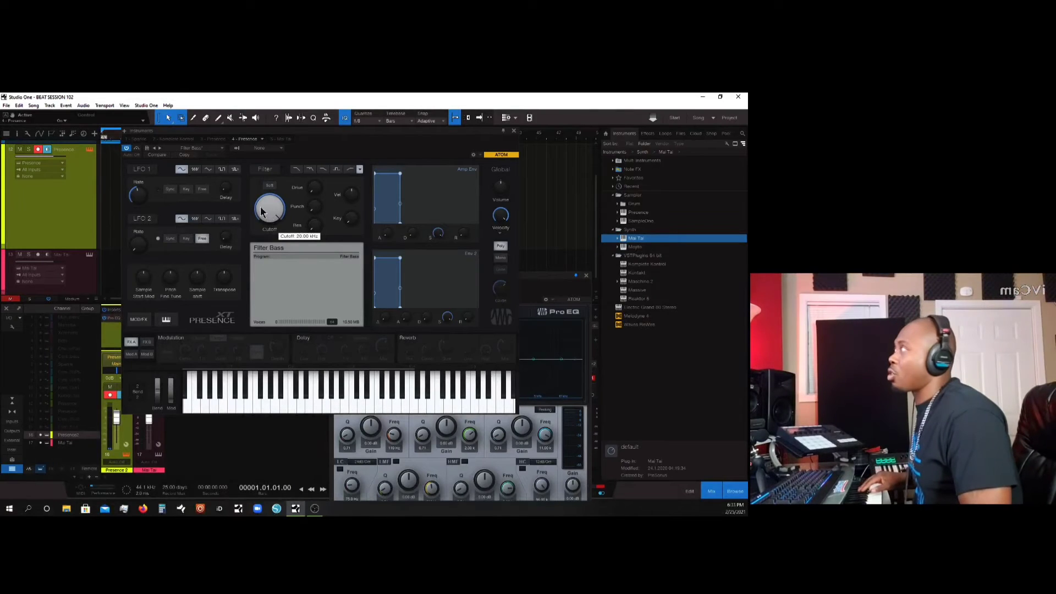
{"action": "left_click_drag", "start_coordinate": [261, 212], "coordinate": [269, 268]}
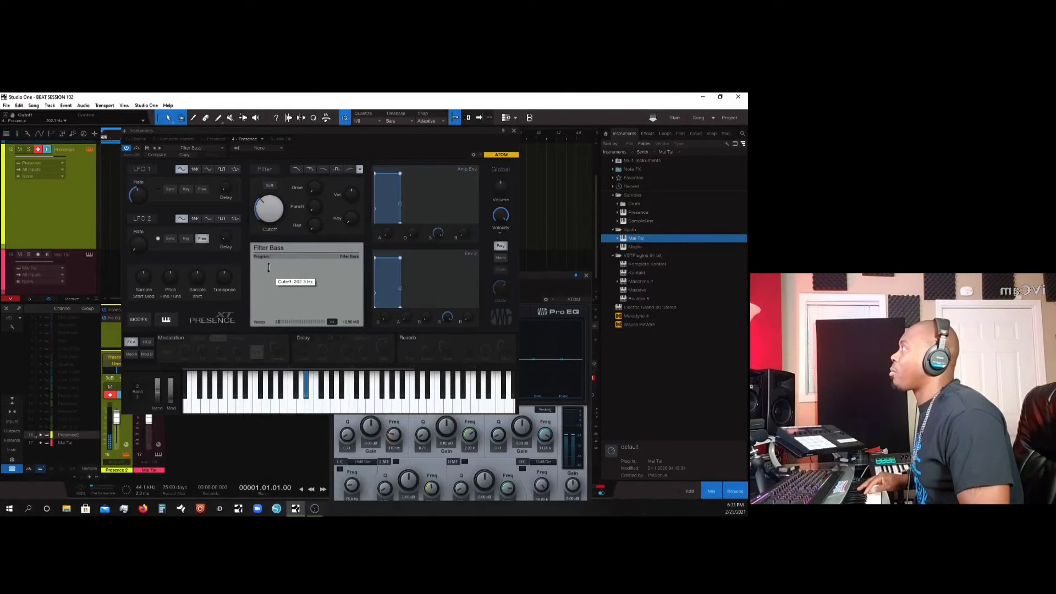
Load the Disco Bass preset and enable its Filter module
{"action": "left_click", "coordinate": [220, 150]}
{"action": "left_click", "coordinate": [220, 296]}
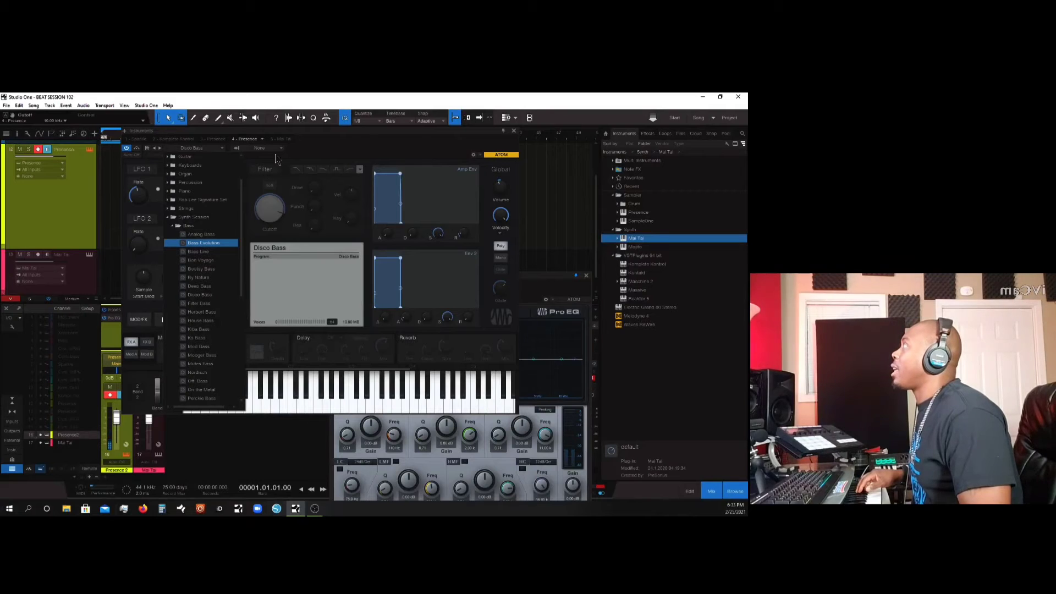
{"action": "left_click", "coordinate": [277, 171]}
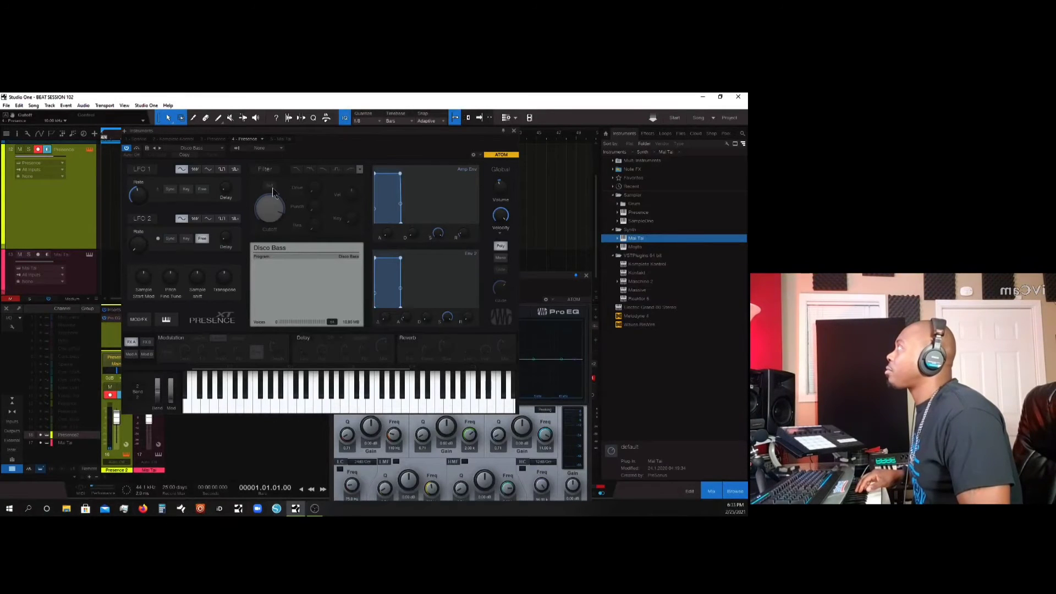
{"action": "left_click", "coordinate": [268, 172]}
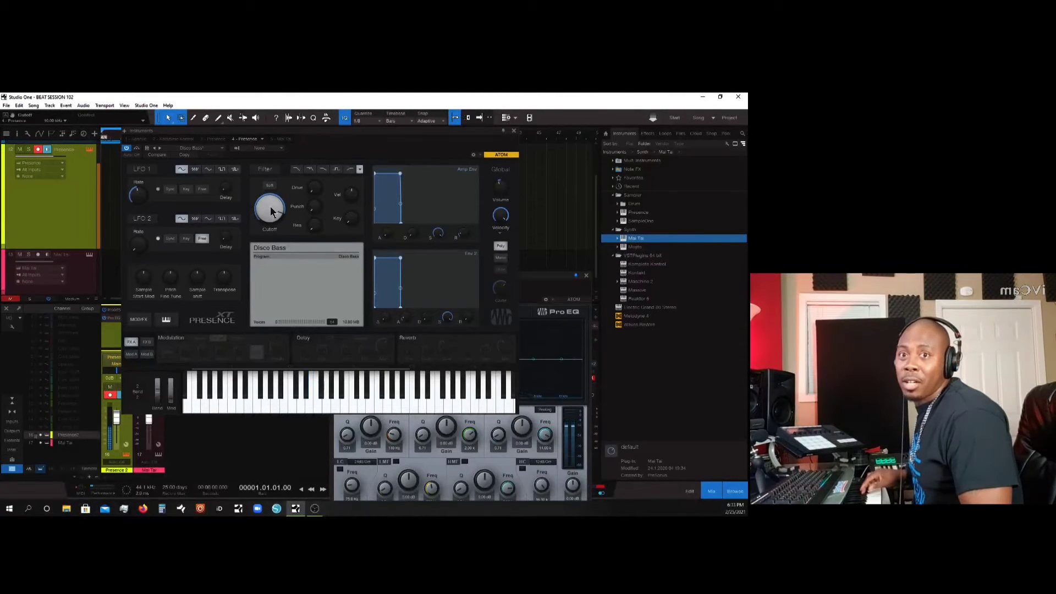
Lower the filter cutoff of Disco Bass in stages, first to about 101 Hz and finally below that
{"action": "left_click_drag", "start_coordinate": [270, 208], "coordinate": [275, 263]}
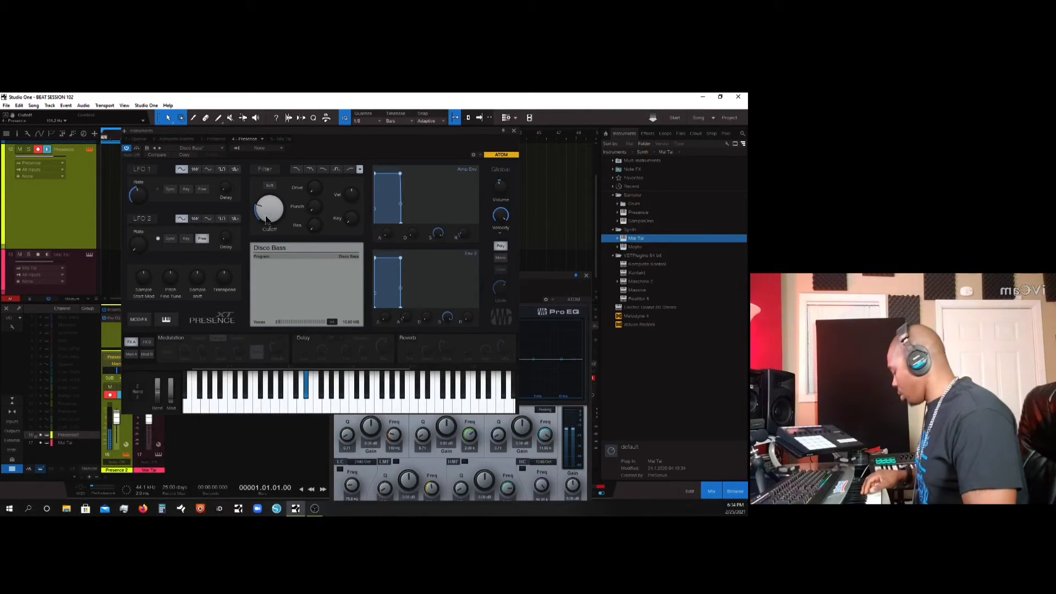
{"action": "mouse_move", "coordinate": [267, 222]}
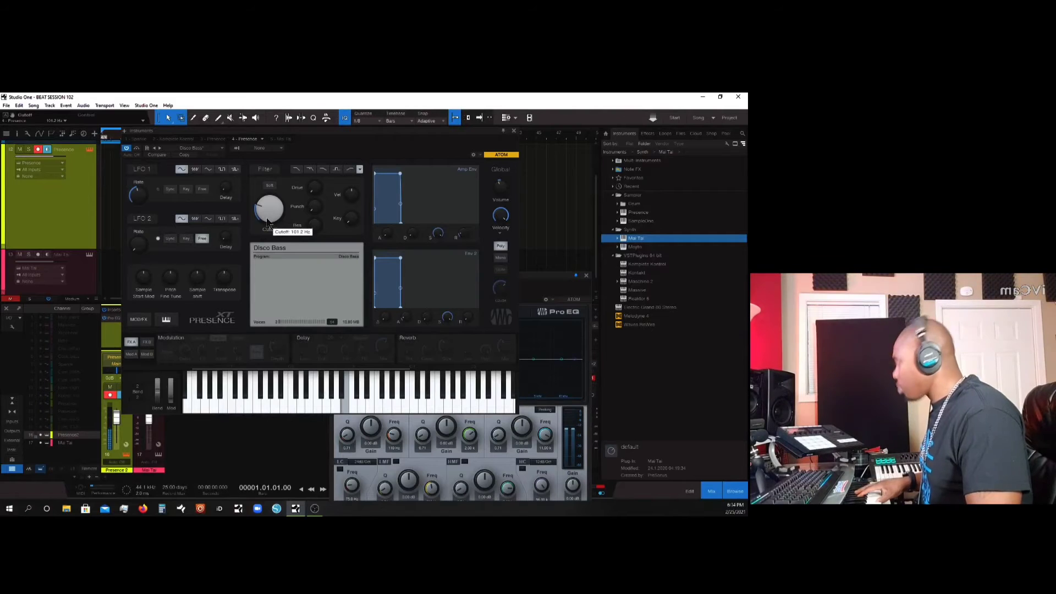
{"action": "scroll", "coordinate": [268, 218], "scroll_direction": "down", "scroll_amount": 5}
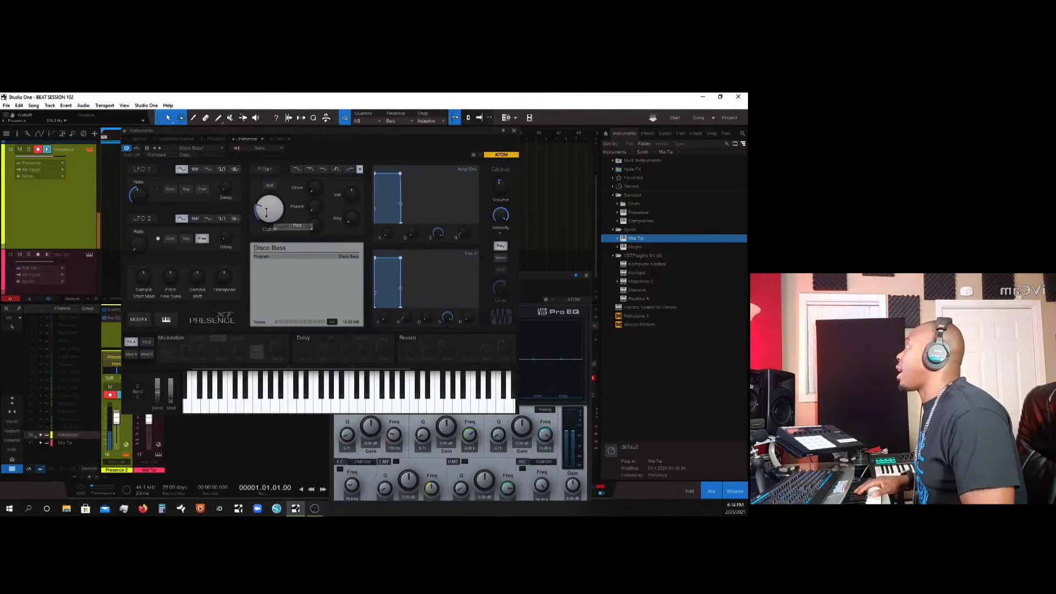
{"action": "scroll", "coordinate": [268, 219], "scroll_direction": "down", "scroll_amount": 3}
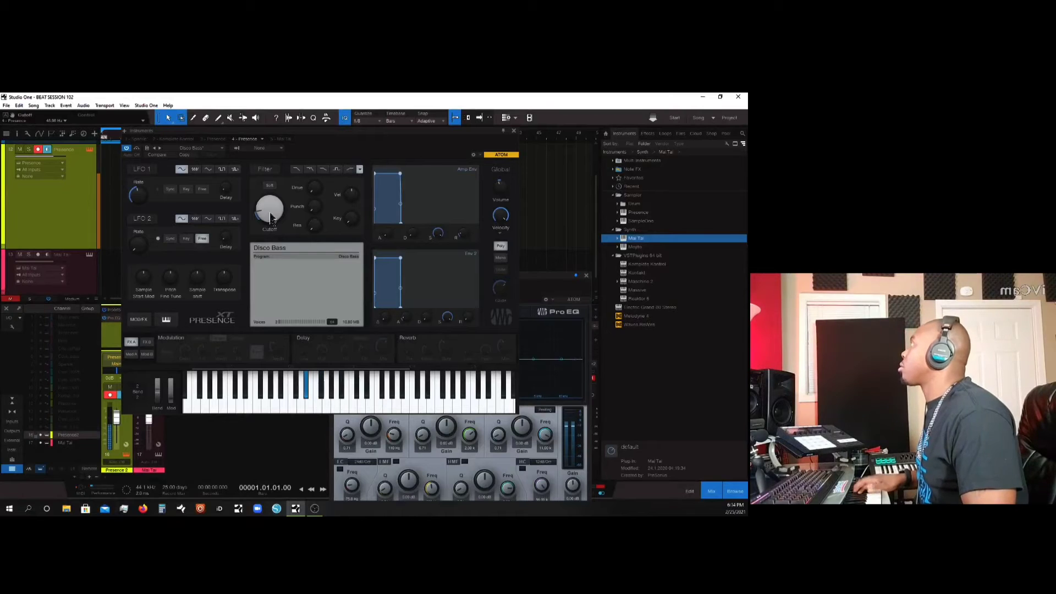
Load the House Bass preset and check its FX B effects before returning to the FX A page
{"action": "left_click", "coordinate": [206, 149]}
{"action": "left_click", "coordinate": [199, 321]}
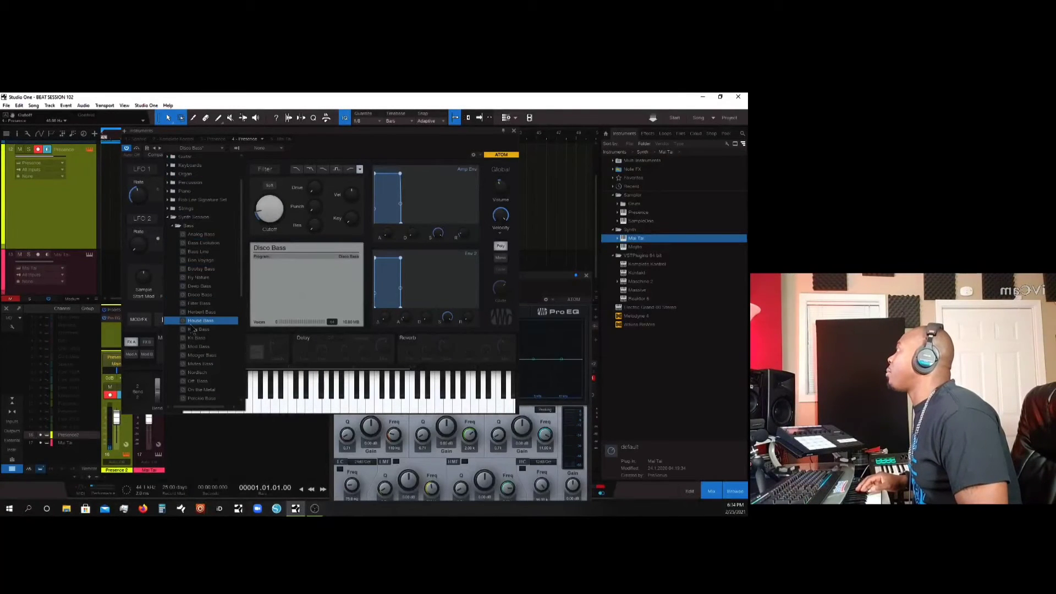
{"action": "left_click", "coordinate": [194, 313]}
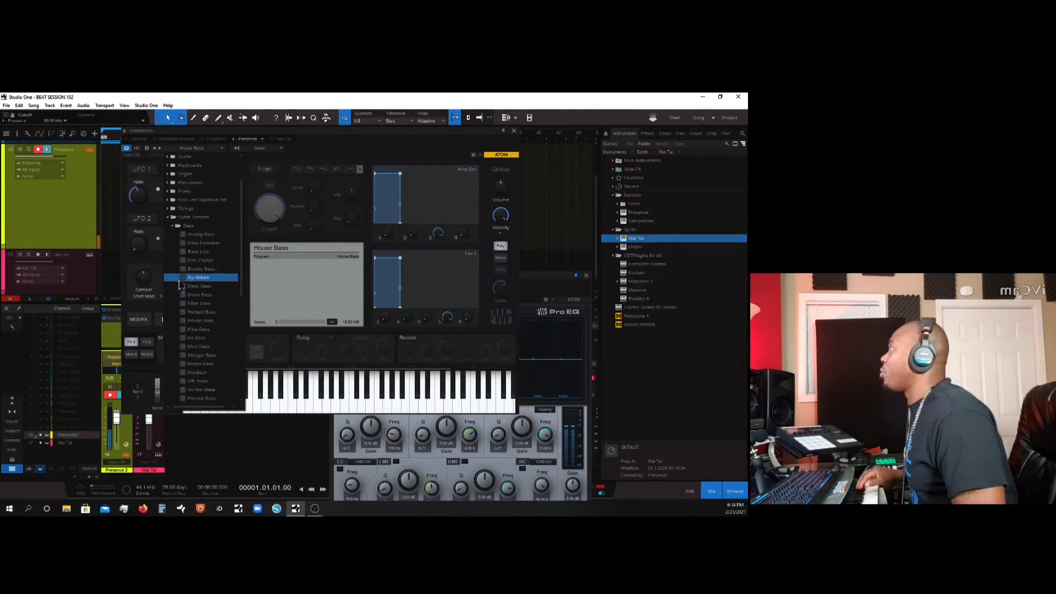
{"action": "left_click", "coordinate": [390, 147]}
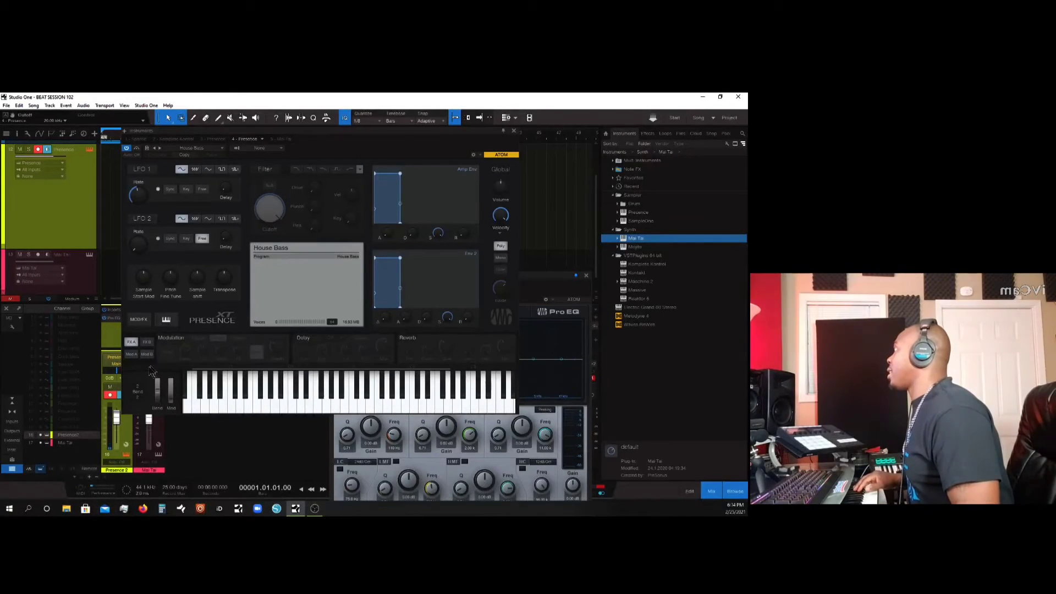
{"action": "left_click", "coordinate": [145, 343]}
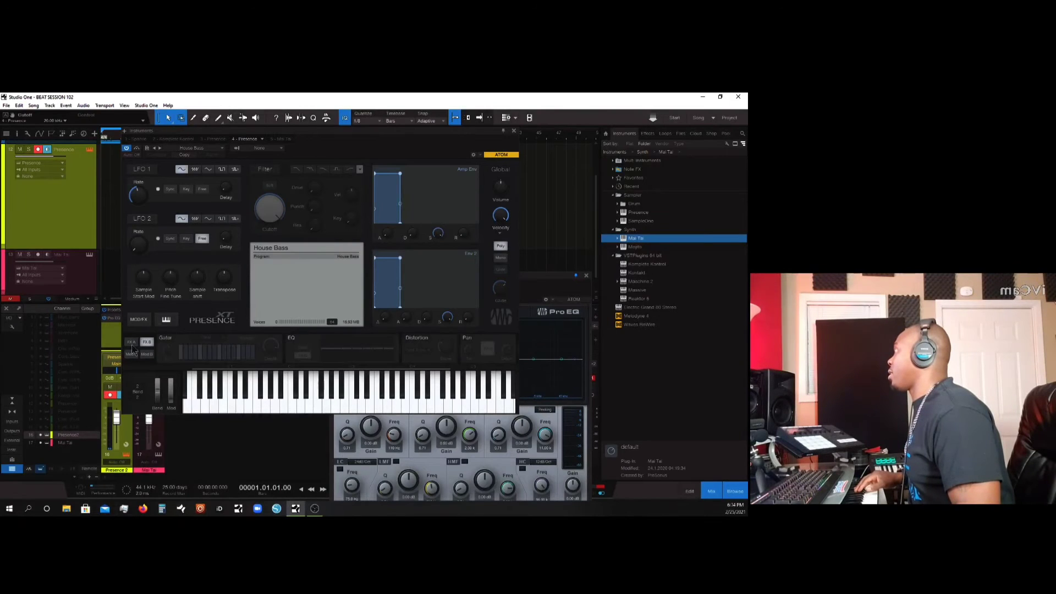
{"action": "left_click", "coordinate": [132, 342]}
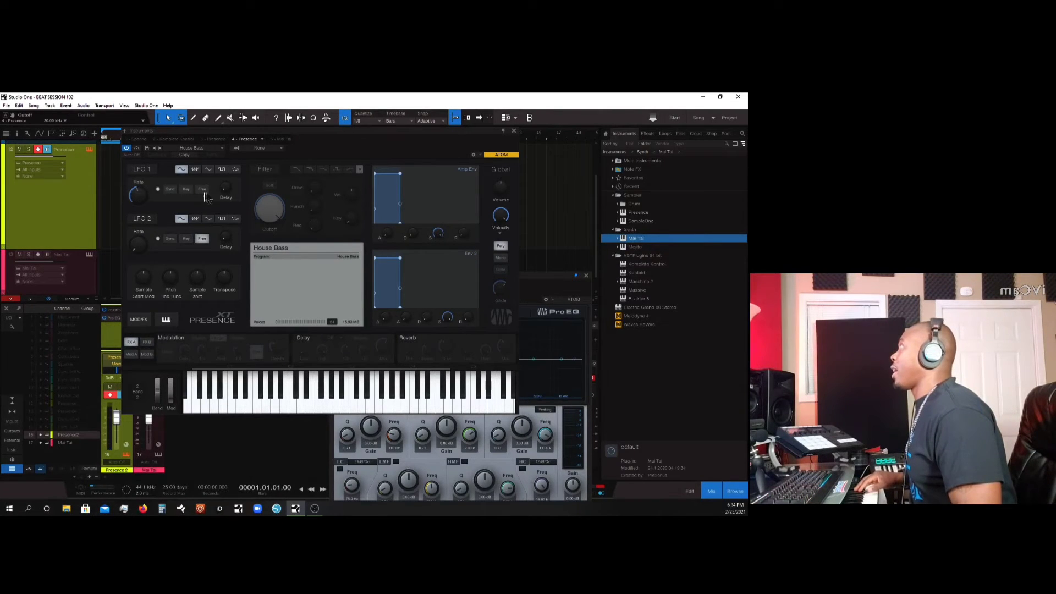
Enable the Filter module for House Bass and turn its cutoff down
{"action": "left_click", "coordinate": [269, 173]}
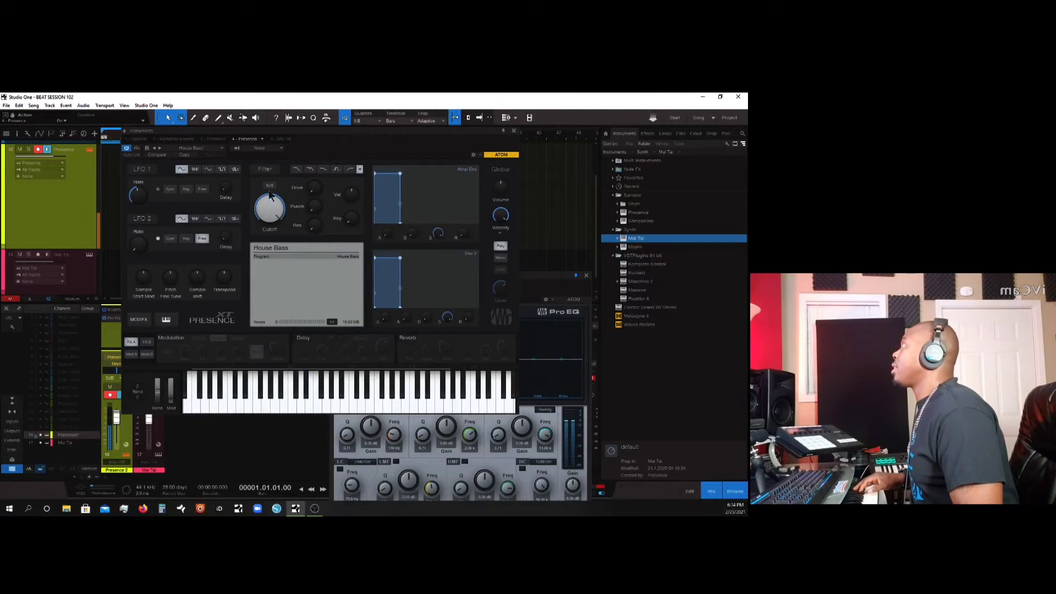
{"action": "mouse_move", "coordinate": [272, 211]}
{"action": "left_click_drag", "start_coordinate": [272, 211], "coordinate": [275, 261]}
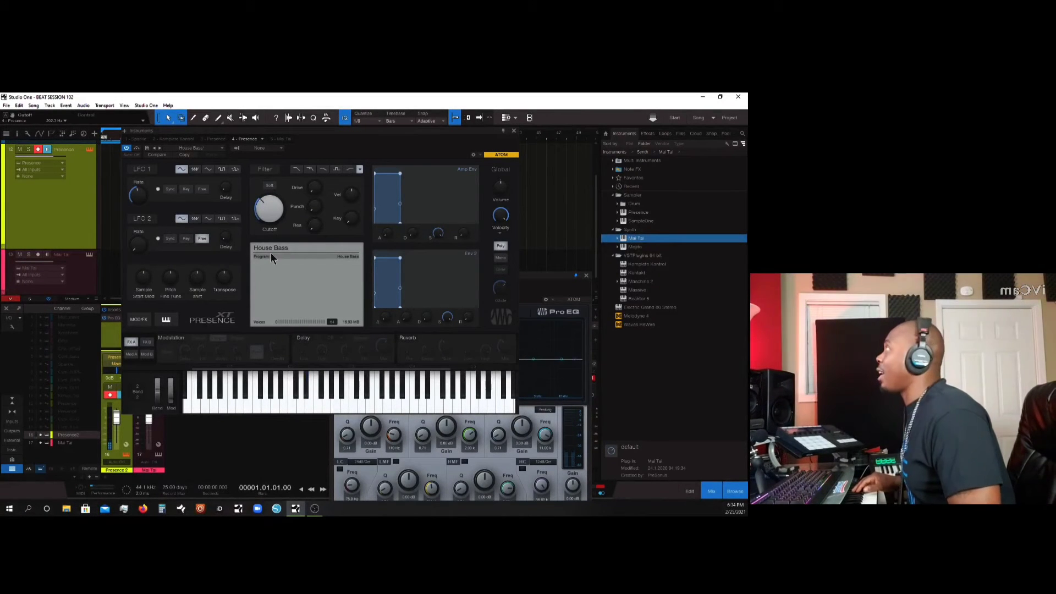
{"action": "left_click_drag", "start_coordinate": [263, 212], "coordinate": [265, 221]}
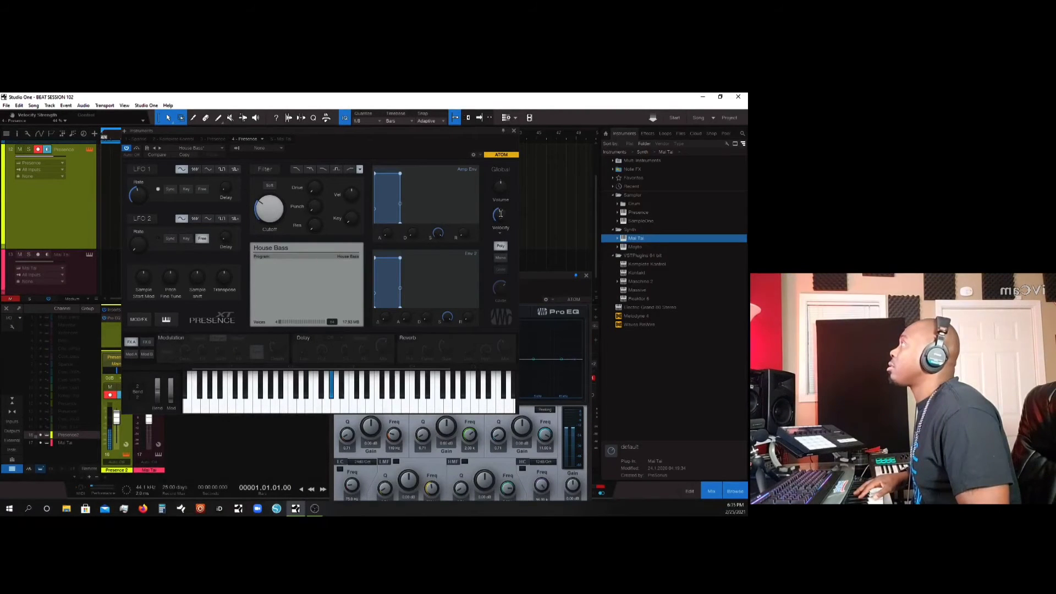
Turn the global Velocity back up and try the filter's velocity amount at -21 % before resetting it to 0 %
{"action": "left_click_drag", "start_coordinate": [499, 215], "coordinate": [491, 98]}
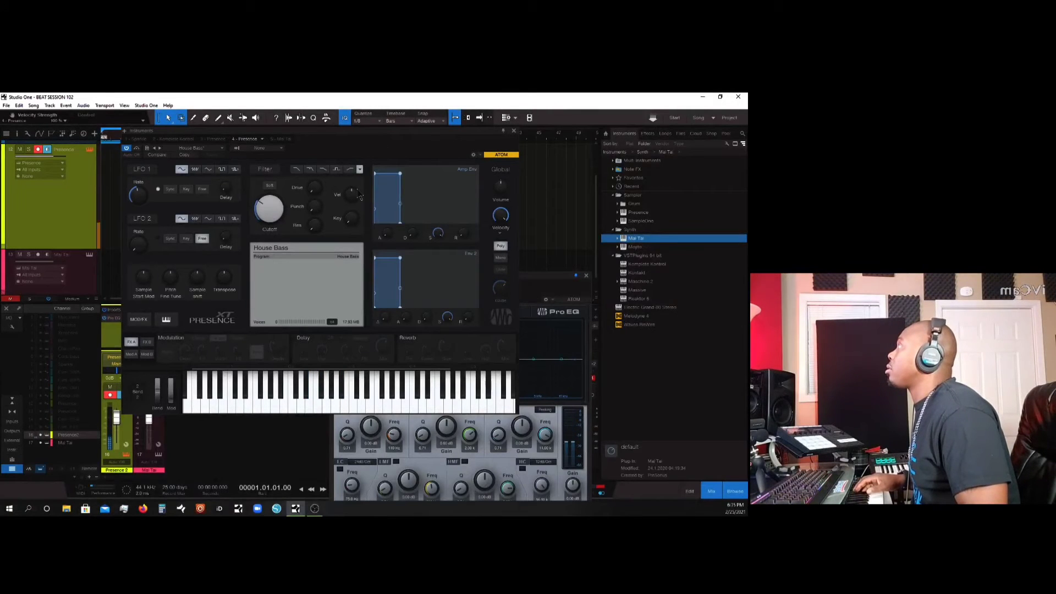
{"action": "mouse_move", "coordinate": [357, 197]}
{"action": "left_mouse_down"}
{"action": "mouse_move", "coordinate": [359, 220]}
{"action": "mouse_move", "coordinate": [359, 206]}
{"action": "left_mouse_up"}
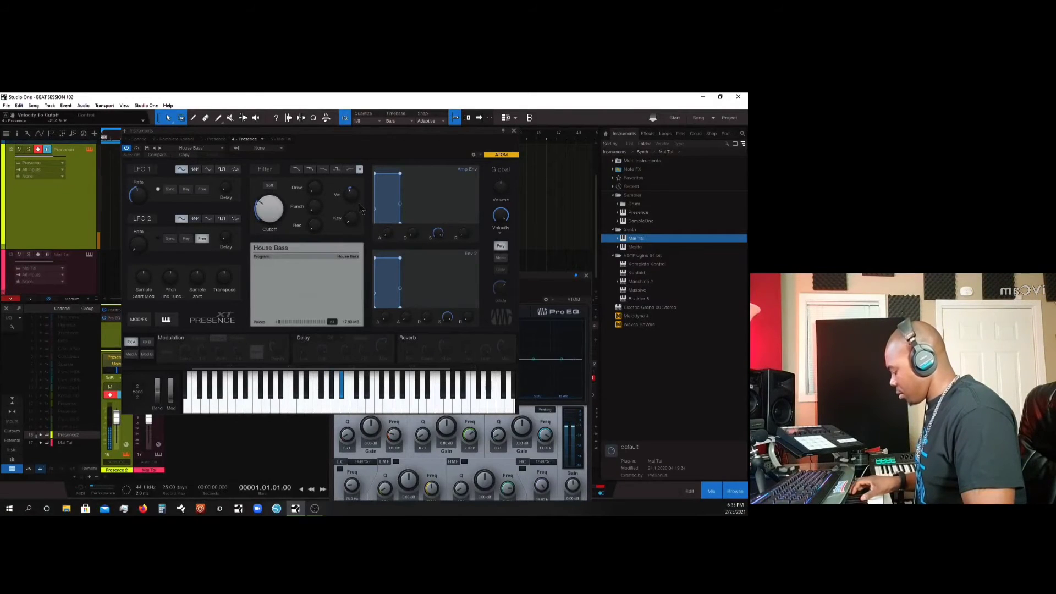
{"action": "mouse_move", "coordinate": [360, 201]}
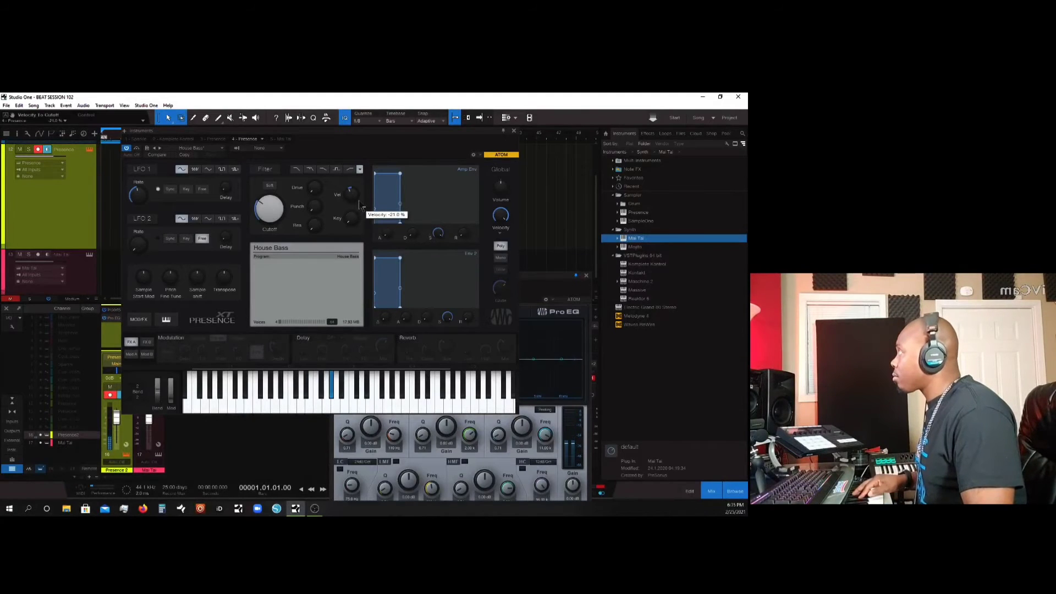
{"action": "left_click_drag", "start_coordinate": [353, 195], "coordinate": [355, 191]}
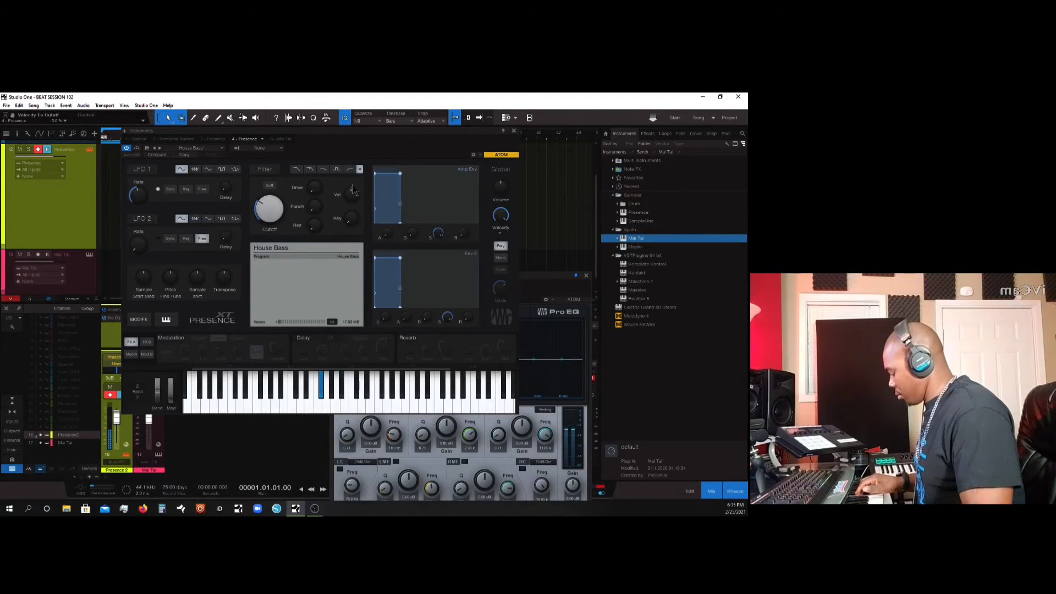
Load the Kiba Bass preset and replace it with the Mod Bass preset from the synth bass folder
{"action": "left_click", "coordinate": [223, 148]}
{"action": "left_click", "coordinate": [196, 329]}
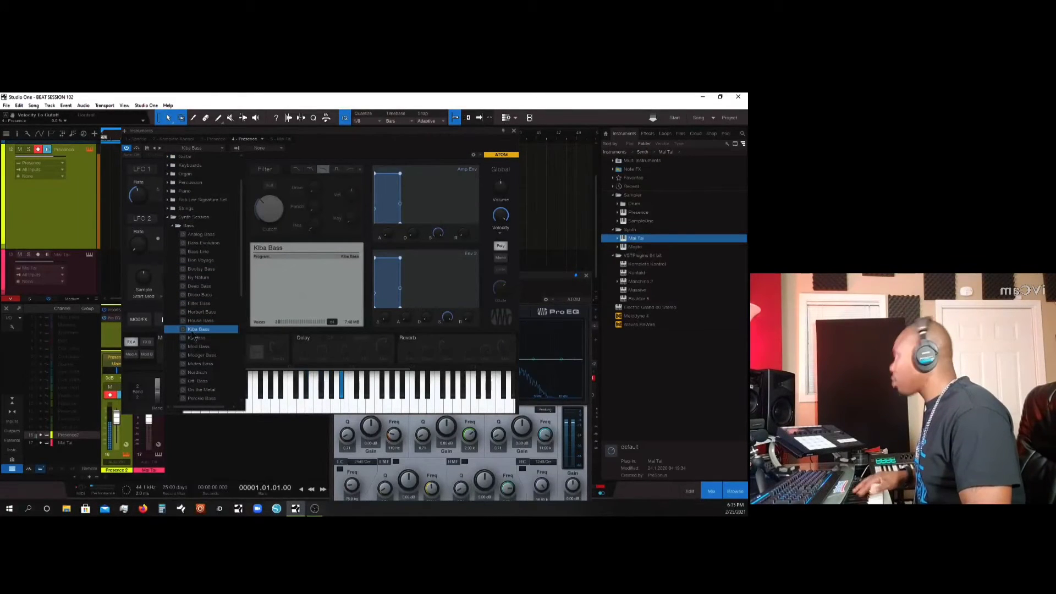
{"action": "scroll", "coordinate": [226, 383], "scroll_direction": "down", "scroll_amount": 1}
{"action": "scroll", "coordinate": [229, 385], "scroll_direction": "down", "scroll_amount": 1}
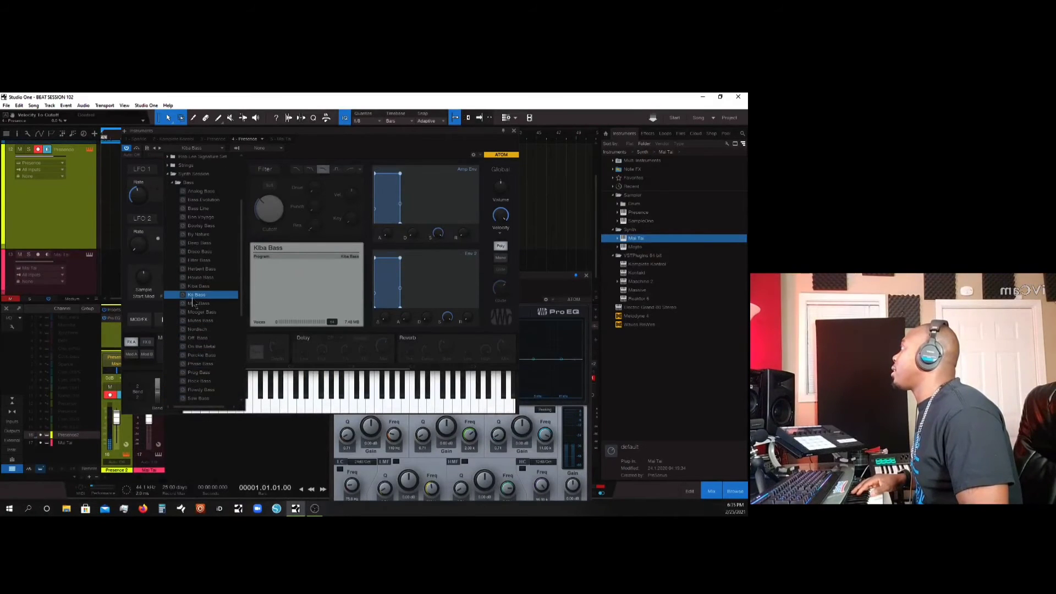
{"action": "left_click", "coordinate": [194, 304]}
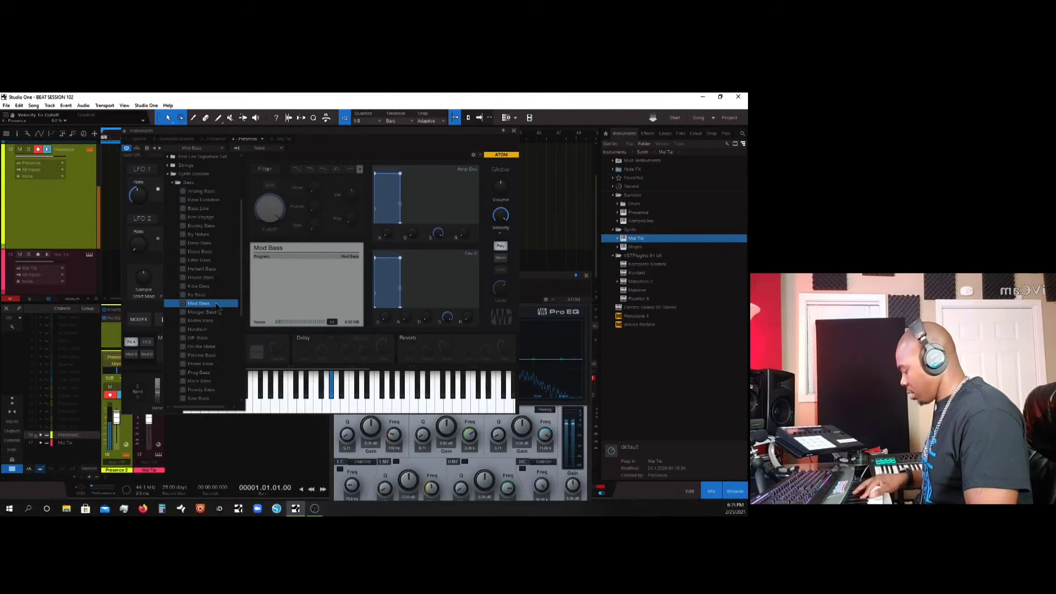
Enable the Filter module for Mod Bass and turn its cutoff far down
{"action": "left_click", "coordinate": [269, 175]}
{"action": "left_click", "coordinate": [270, 186]}
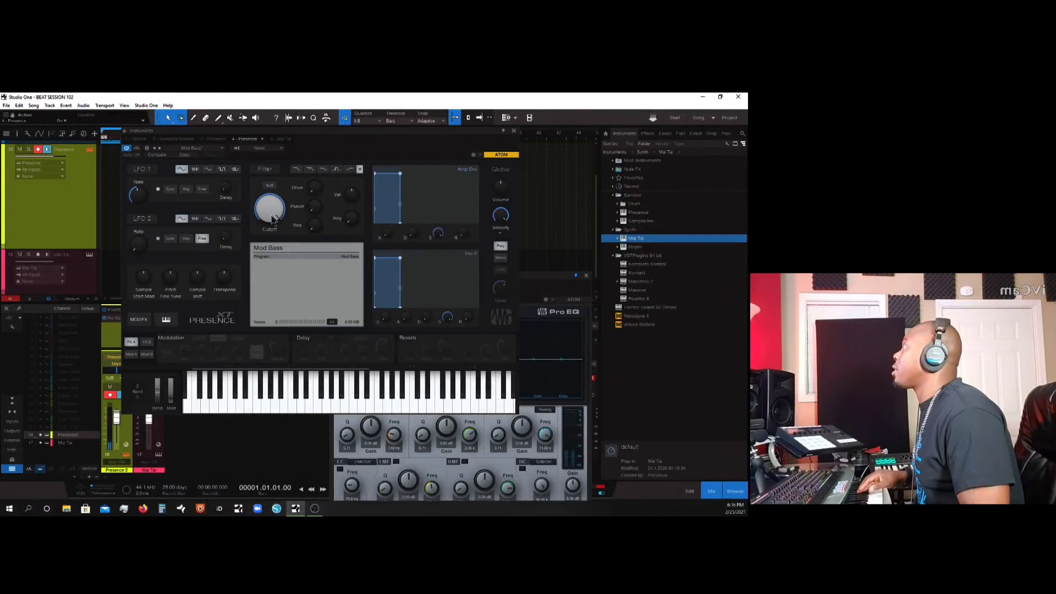
{"action": "left_click_drag", "start_coordinate": [272, 215], "coordinate": [275, 281]}
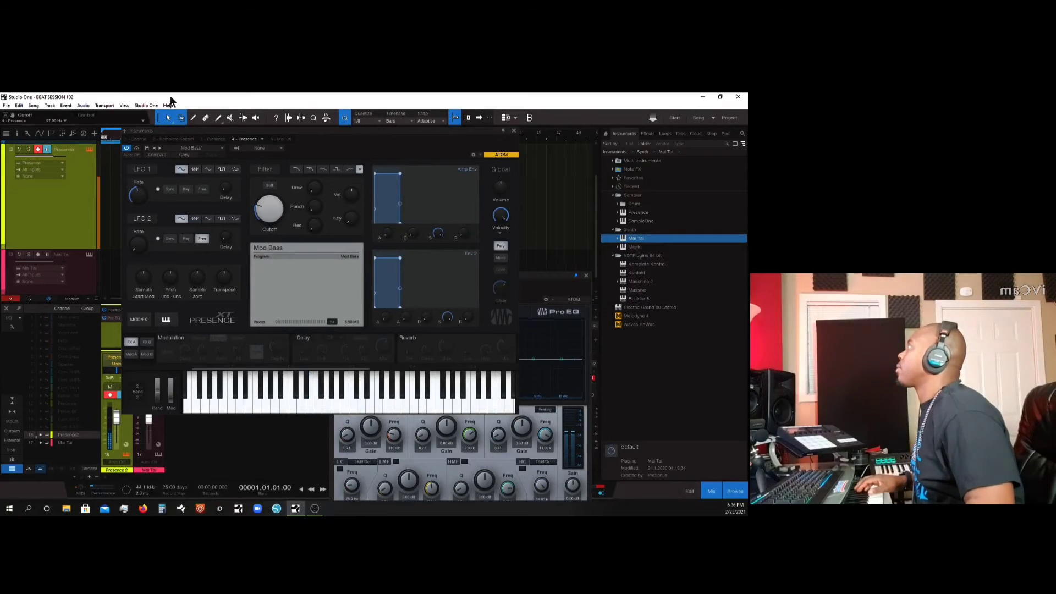
Shift the instrument window over, load the Bootsy Bass preset and enable its Filter module
{"action": "left_click", "coordinate": [194, 148]}
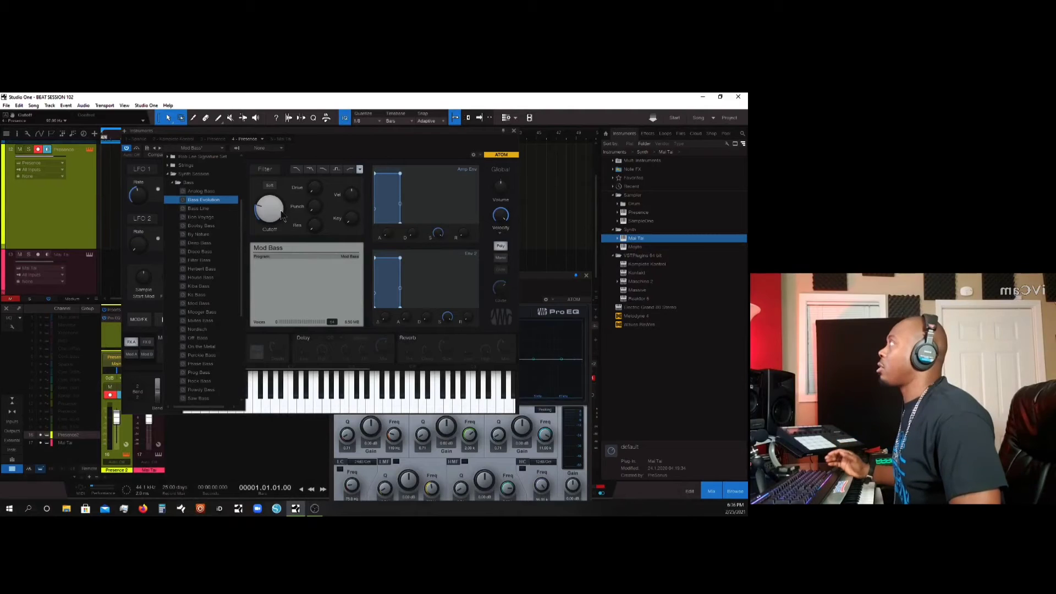
{"action": "left_click", "coordinate": [356, 136]}
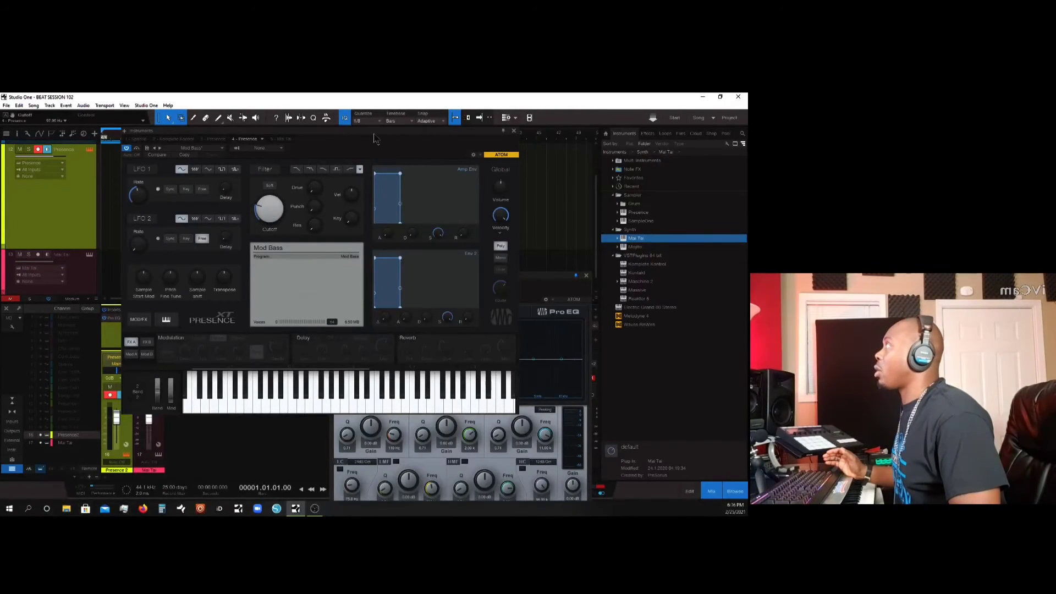
{"action": "left_click_drag", "start_coordinate": [374, 138], "coordinate": [464, 141]}
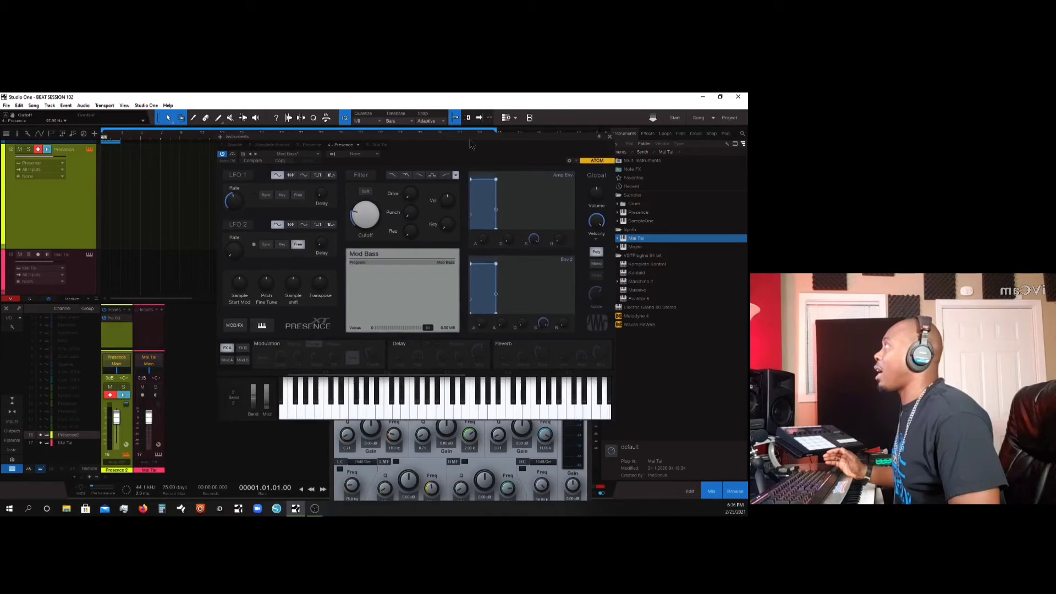
{"action": "left_click", "coordinate": [300, 156]}
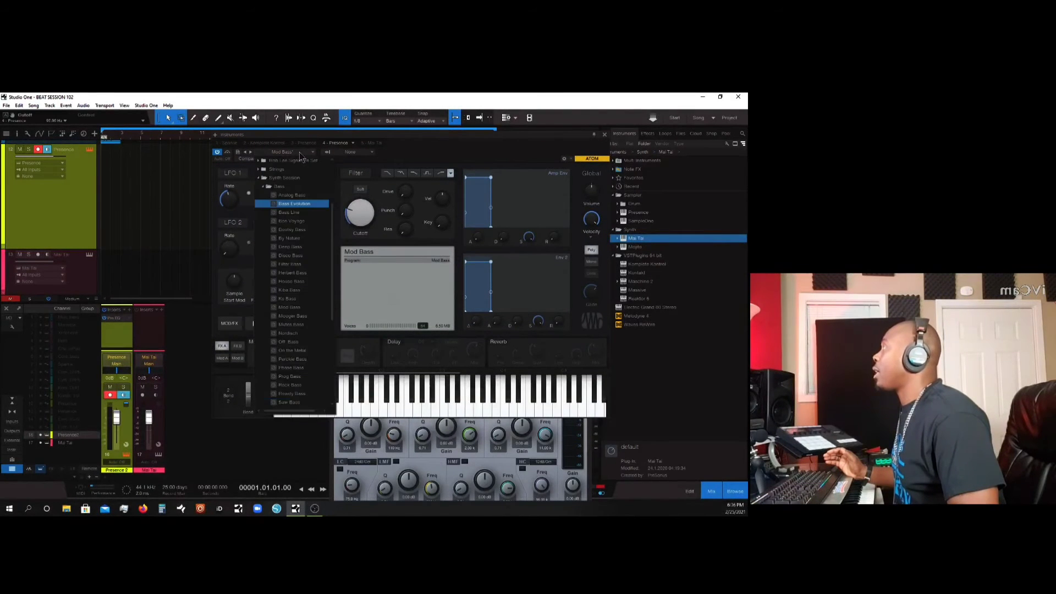
{"action": "left_click", "coordinate": [293, 230]}
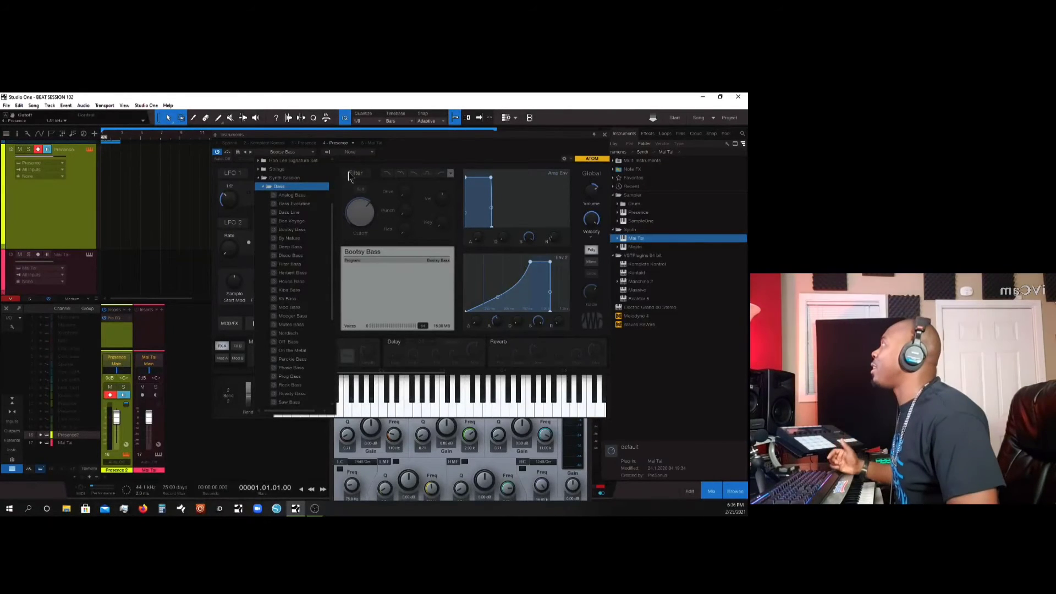
{"action": "left_click", "coordinate": [399, 160]}
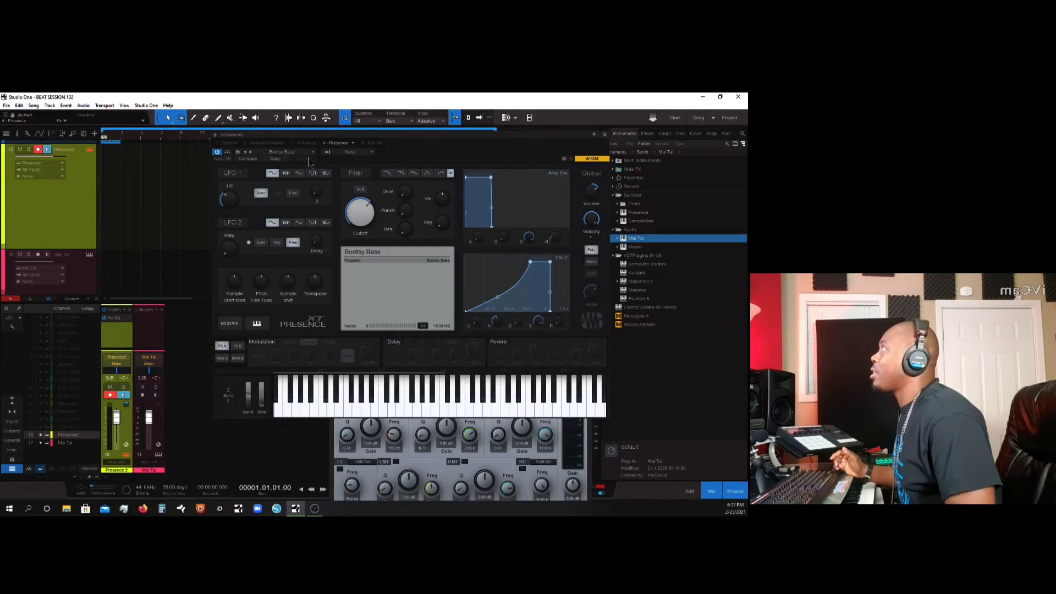
Load the Bon Voyage preset from the synth bass folder and close the preset list
{"action": "left_click", "coordinate": [307, 159]}
{"action": "left_click", "coordinate": [294, 221]}
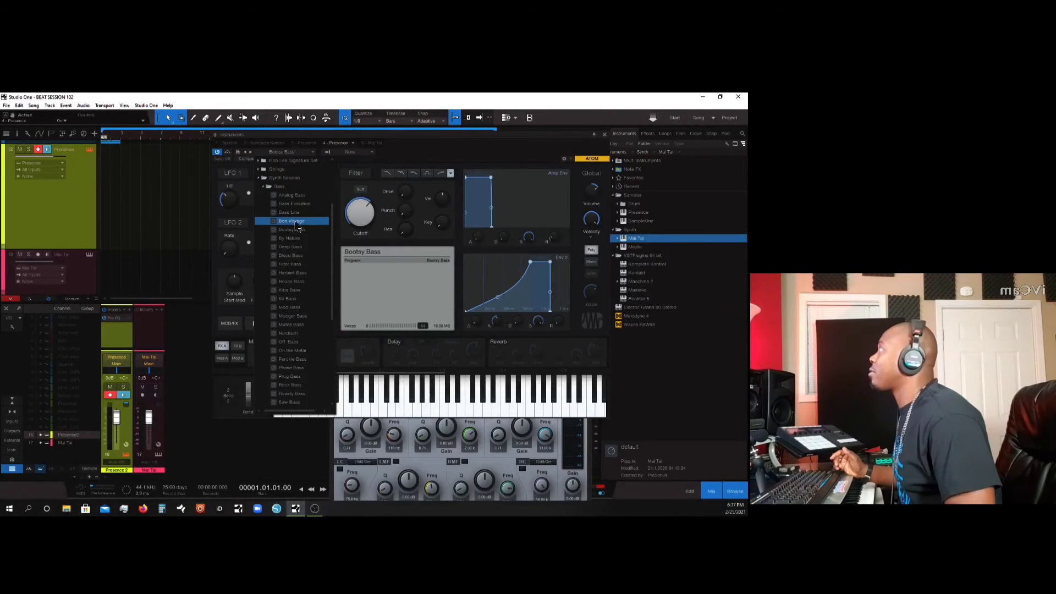
{"action": "left_click", "coordinate": [360, 175]}
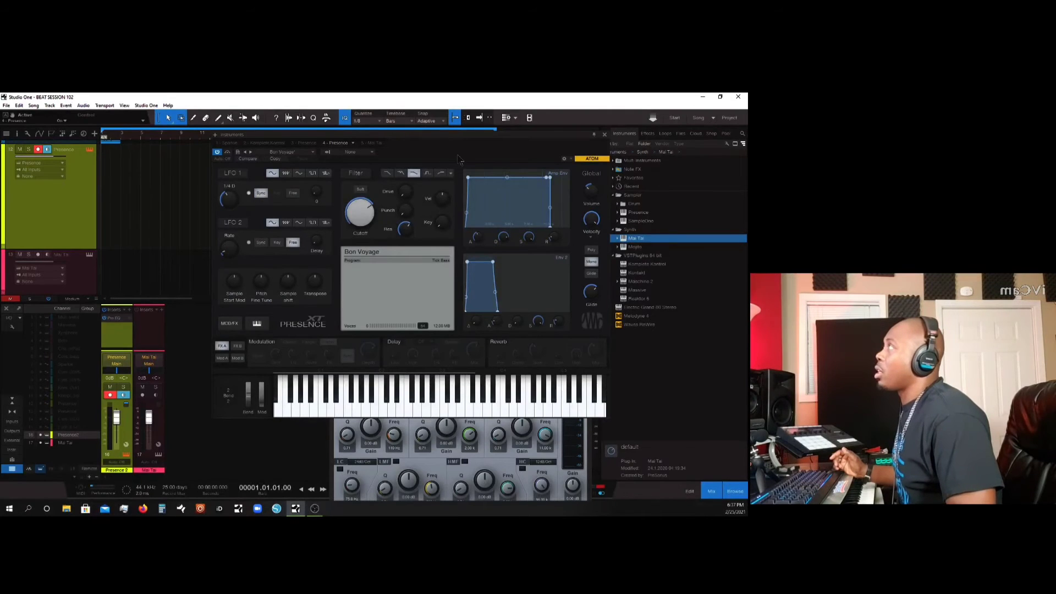
Move and pin the Presence window, then open the Pro EQ on the Presence channel and place it beside the instrument
{"action": "left_click_drag", "start_coordinate": [460, 141], "coordinate": [571, 121]}
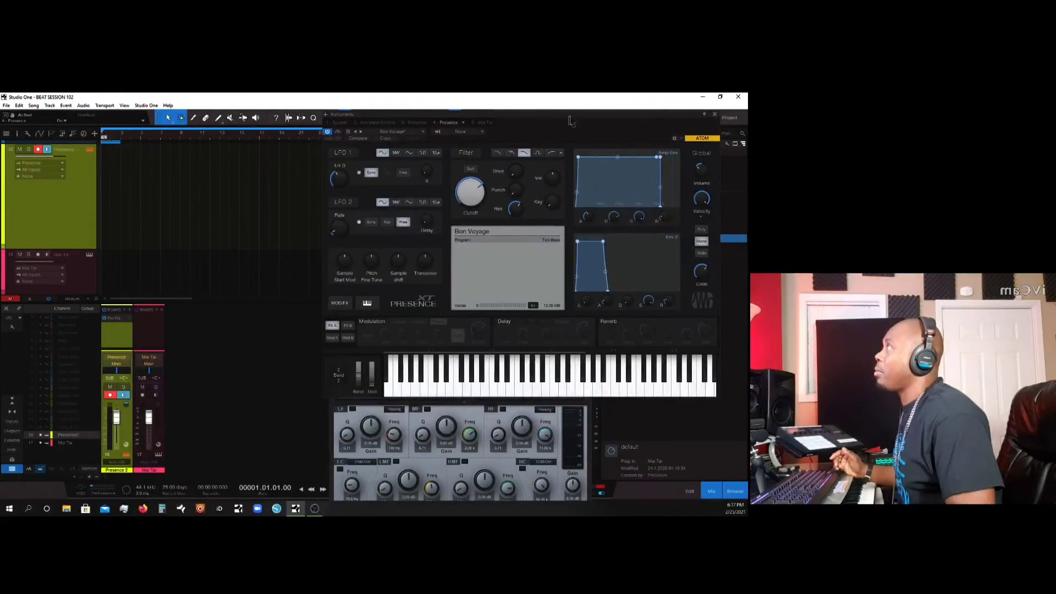
{"action": "left_click", "coordinate": [704, 116]}
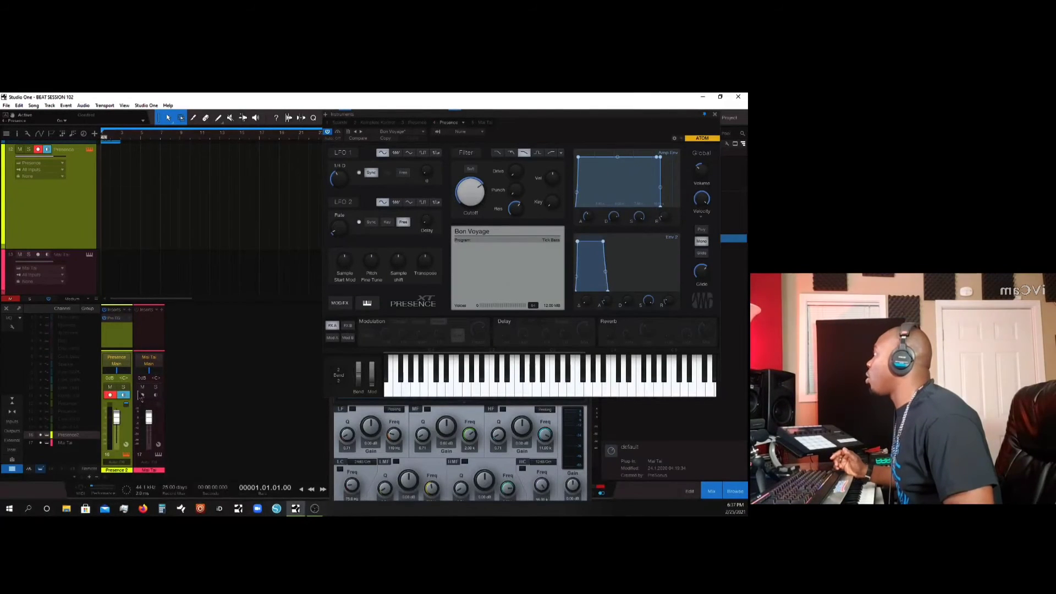
{"action": "left_click", "coordinate": [118, 319]}
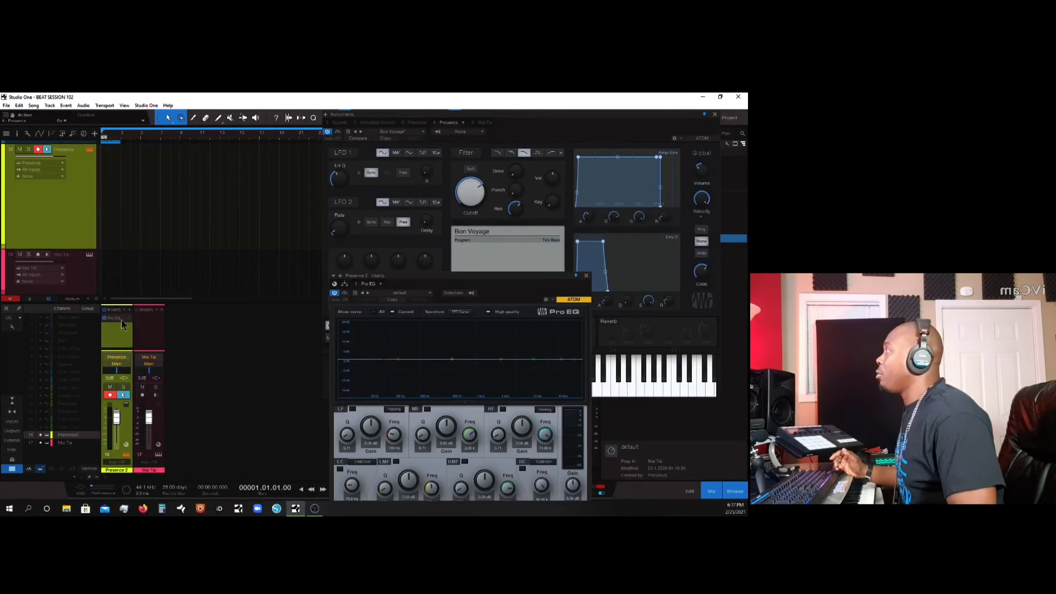
{"action": "left_click_drag", "start_coordinate": [450, 283], "coordinate": [273, 188]}
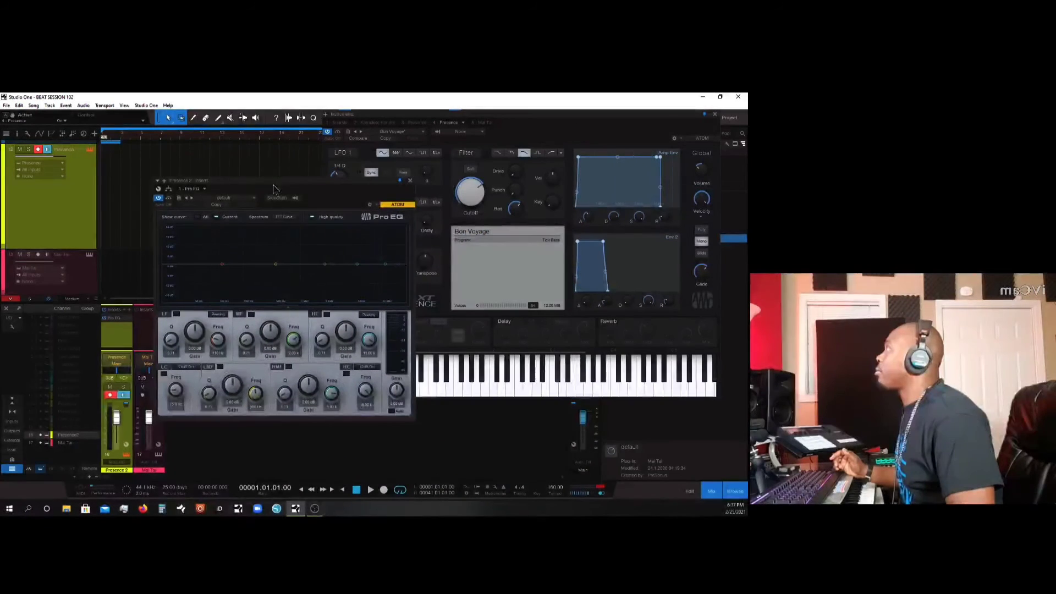
Set the Pro EQ high cut slope to 24 dB/Oct, enable the high cut and lower its frequency to leave only the lows
{"action": "left_click", "coordinate": [373, 368]}
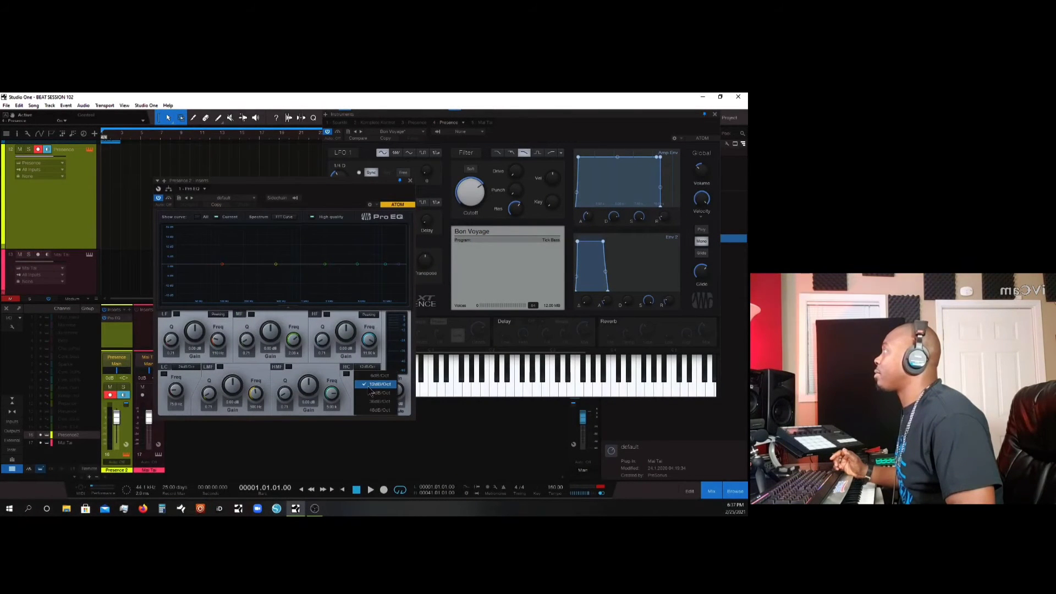
{"action": "left_click", "coordinate": [372, 393]}
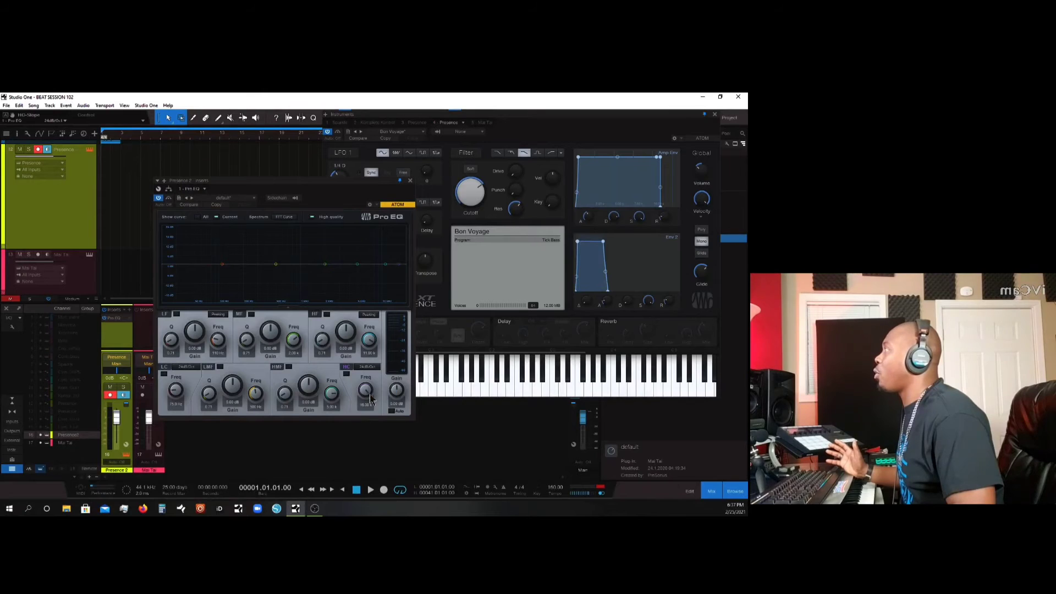
{"action": "left_click", "coordinate": [346, 374]}
{"action": "left_click_drag", "start_coordinate": [366, 389], "coordinate": [355, 436]}
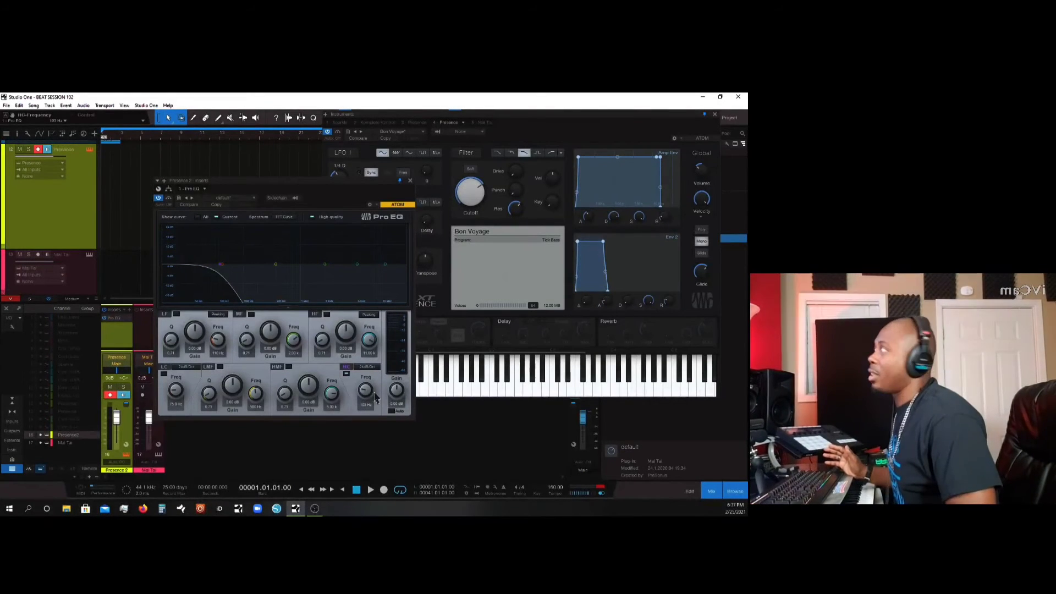
Move the Pro EQ clear of Presence and audition the Prog Bass, Phase Bass and Slack Bass presets through it
{"action": "left_click_drag", "start_coordinate": [350, 181], "coordinate": [232, 123]}
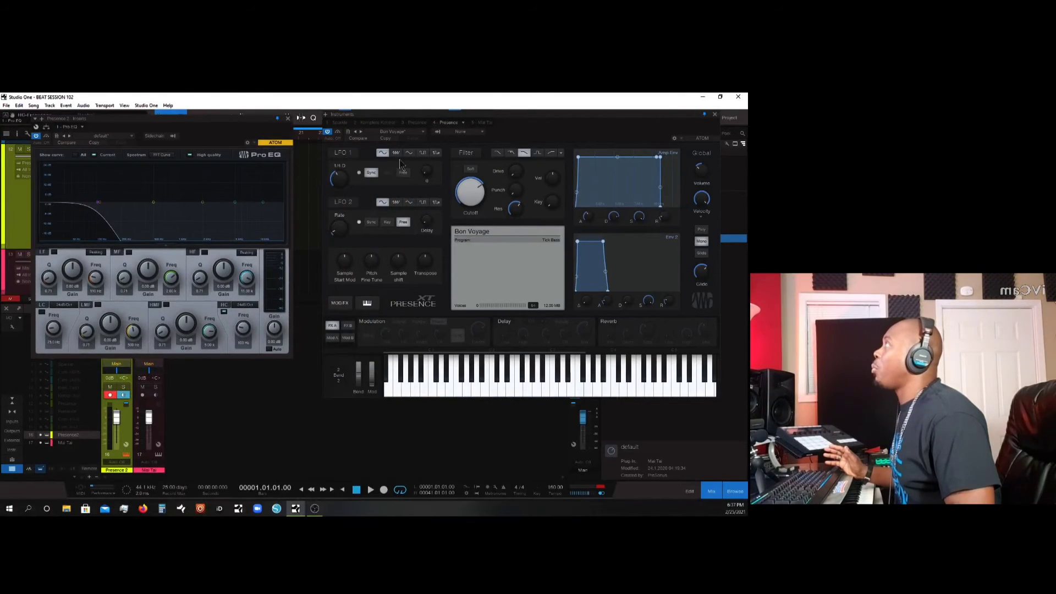
{"action": "left_click", "coordinate": [424, 134]}
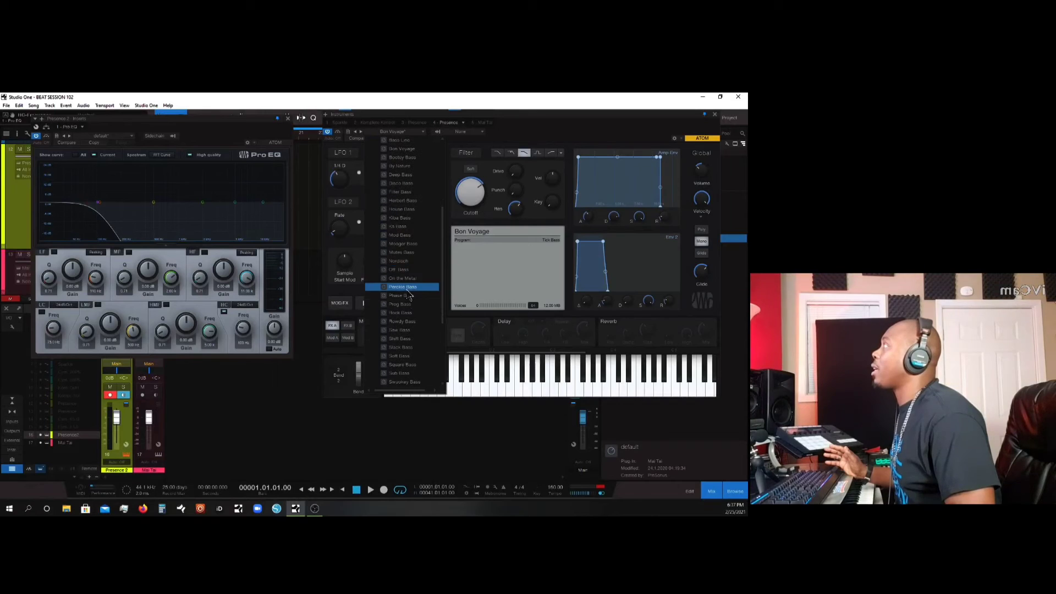
{"action": "left_click", "coordinate": [408, 306]}
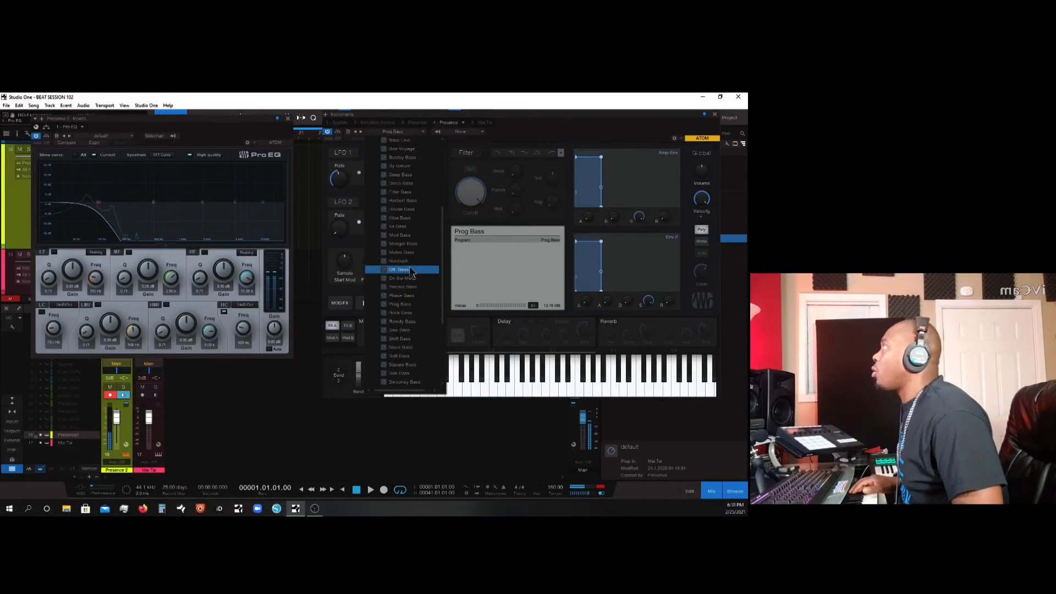
{"action": "left_click", "coordinate": [402, 296]}
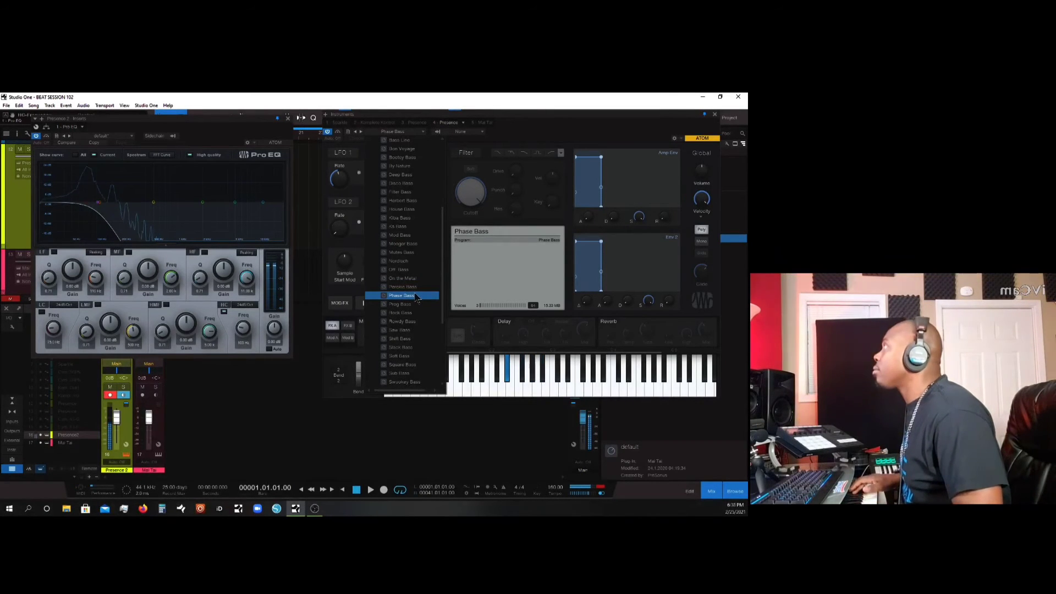
{"action": "left_click", "coordinate": [399, 347]}
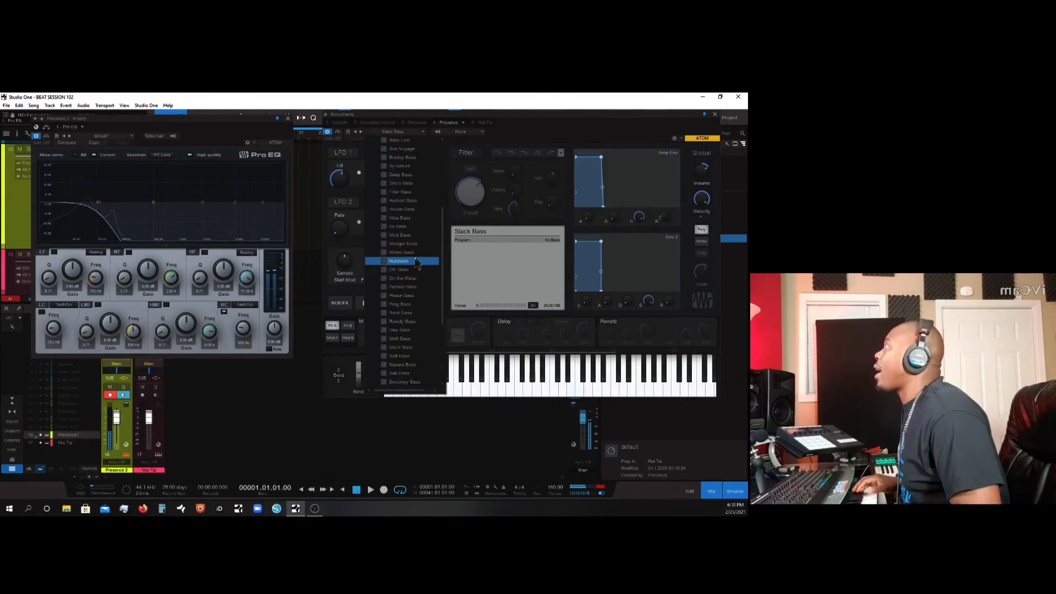
Audition the On the Metal preset, load Trance Bass and close the preset list
{"action": "left_click", "coordinate": [403, 279]}
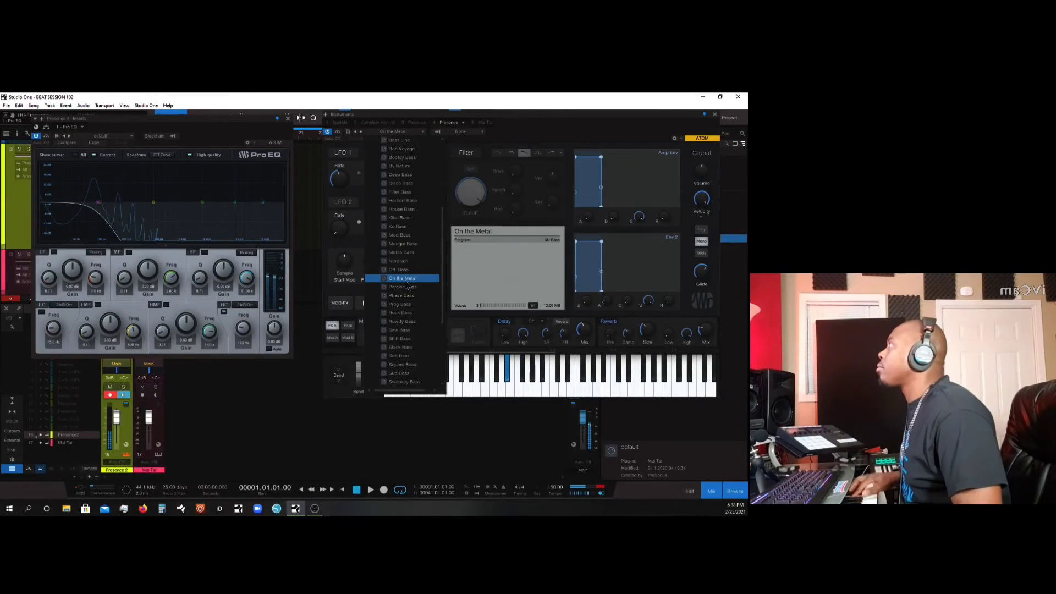
{"action": "scroll", "coordinate": [402, 278], "scroll_direction": "down", "scroll_amount": 2}
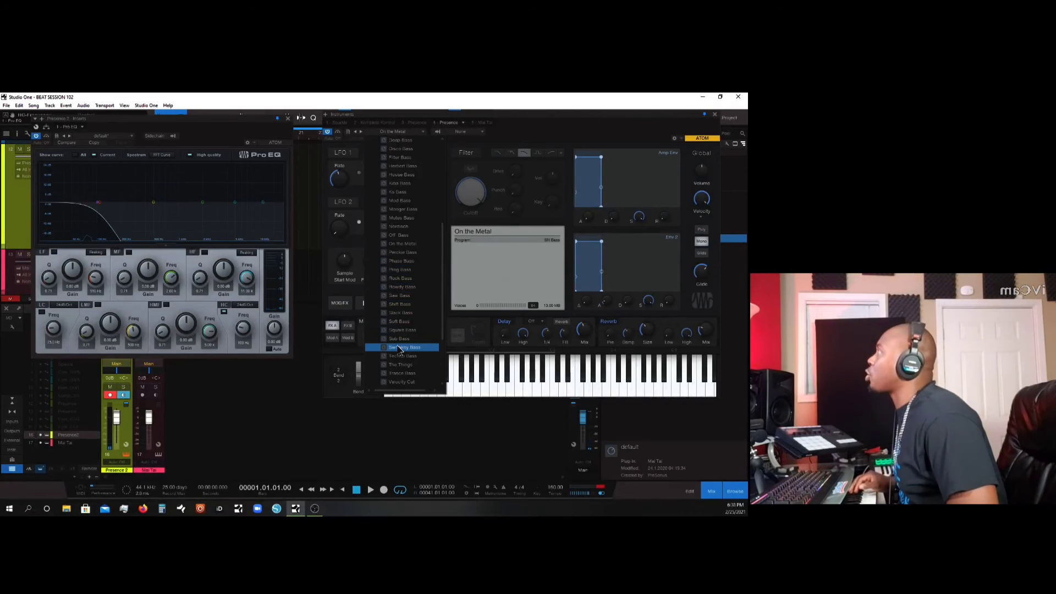
{"action": "left_click", "coordinate": [404, 375]}
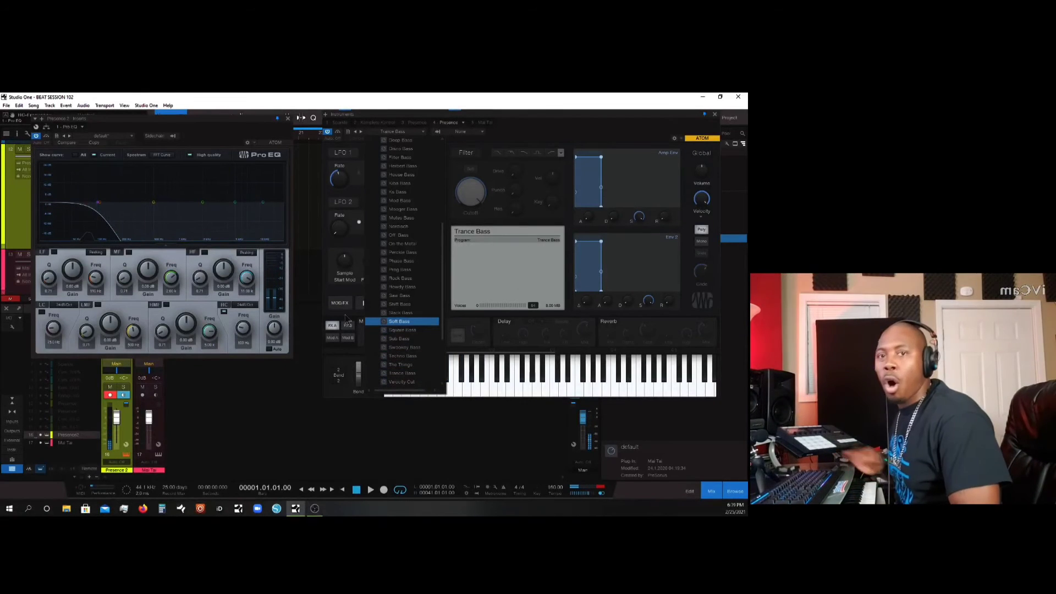
{"action": "scroll", "coordinate": [407, 311], "scroll_direction": "up", "scroll_amount": 2}
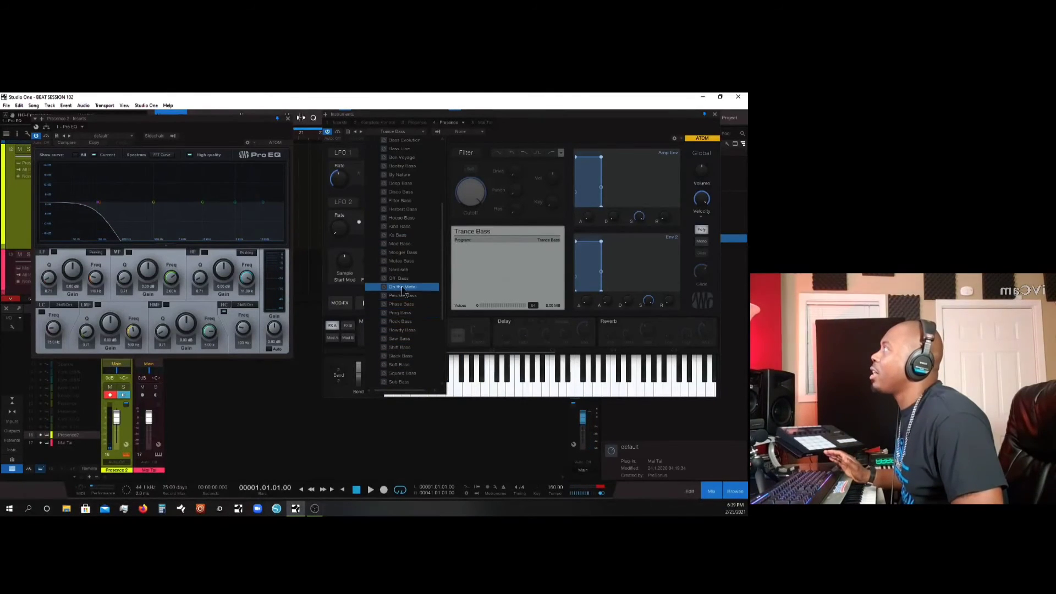
{"action": "scroll", "coordinate": [416, 314], "scroll_direction": "up", "scroll_amount": 4}
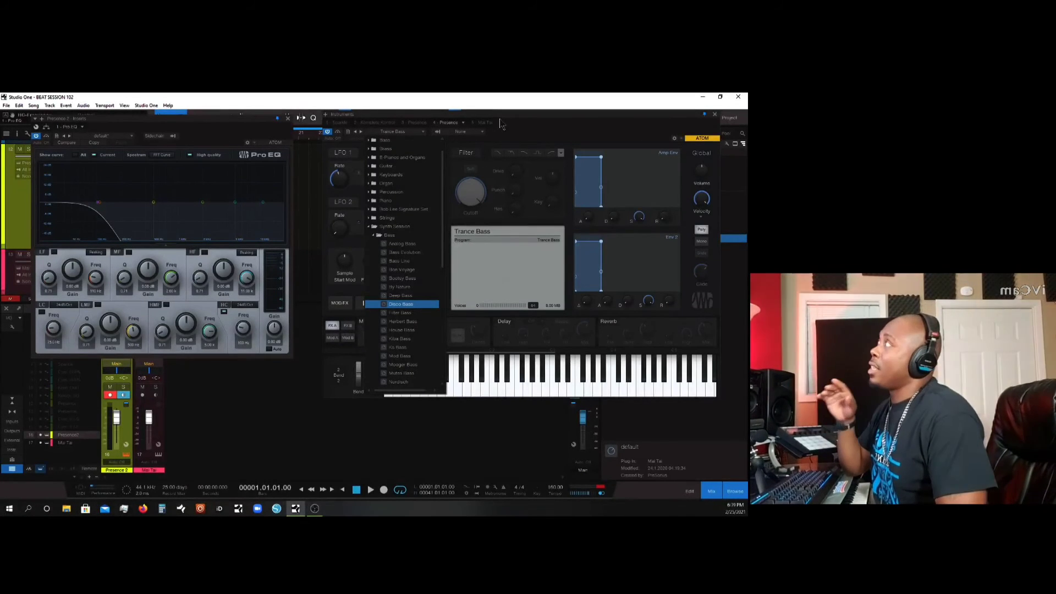
{"action": "left_click", "coordinate": [560, 115]}
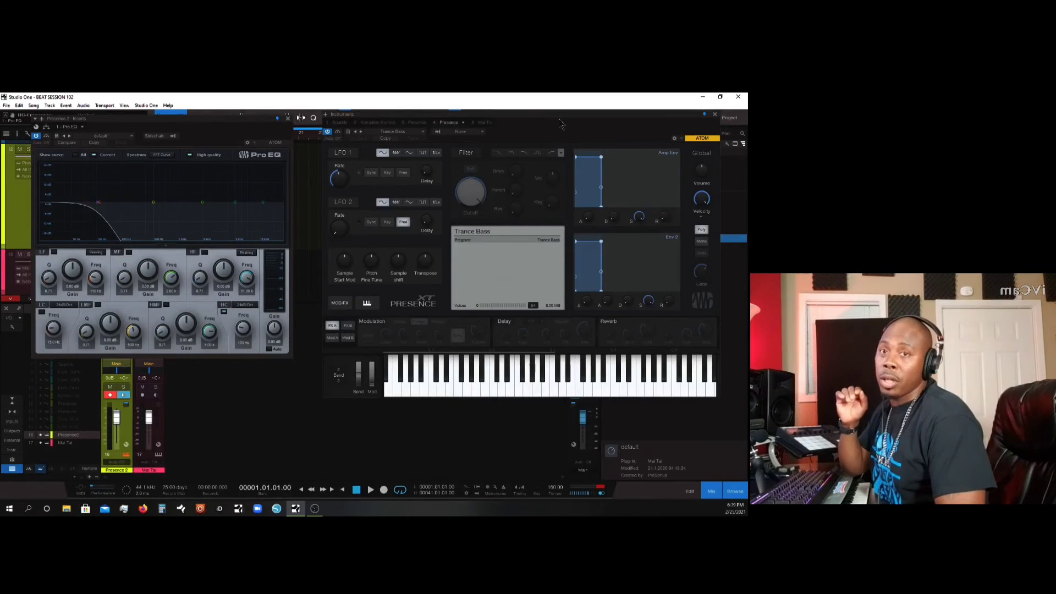
Close the Presence window, move the Pro EQ off the mixer and copy its insert from the Presence channel to the Mai Tai channel
{"action": "left_click_drag", "start_coordinate": [560, 125], "coordinate": [511, 213]}
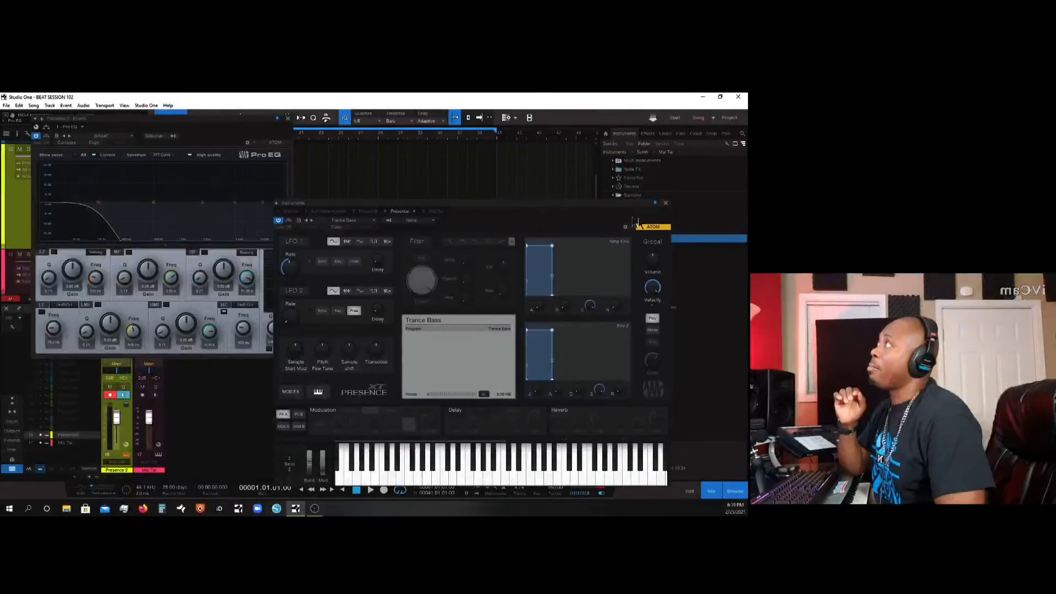
{"action": "left_click", "coordinate": [666, 203]}
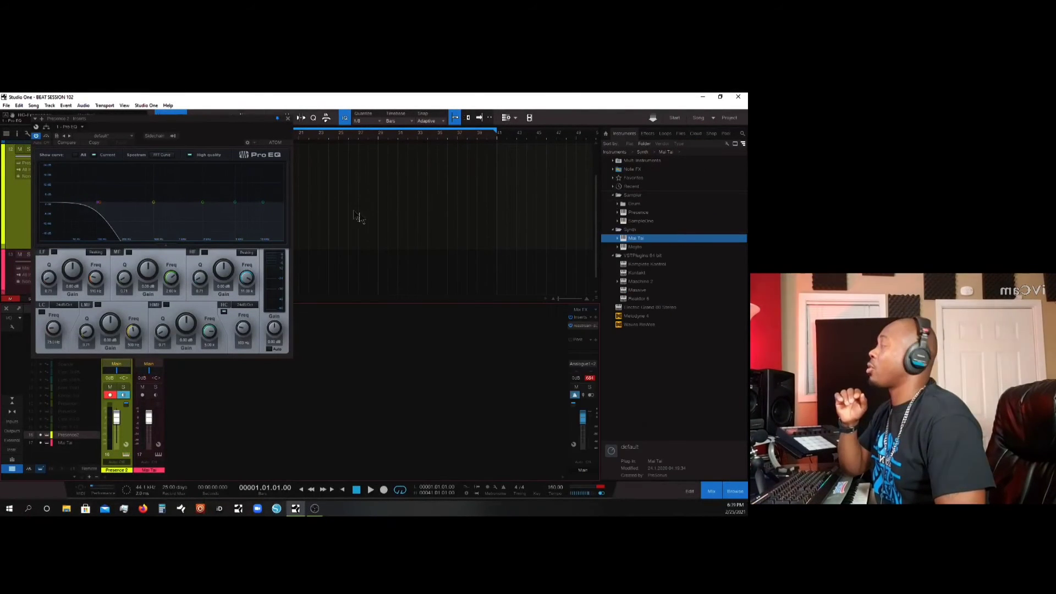
{"action": "left_click_drag", "start_coordinate": [170, 120], "coordinate": [451, 163]}
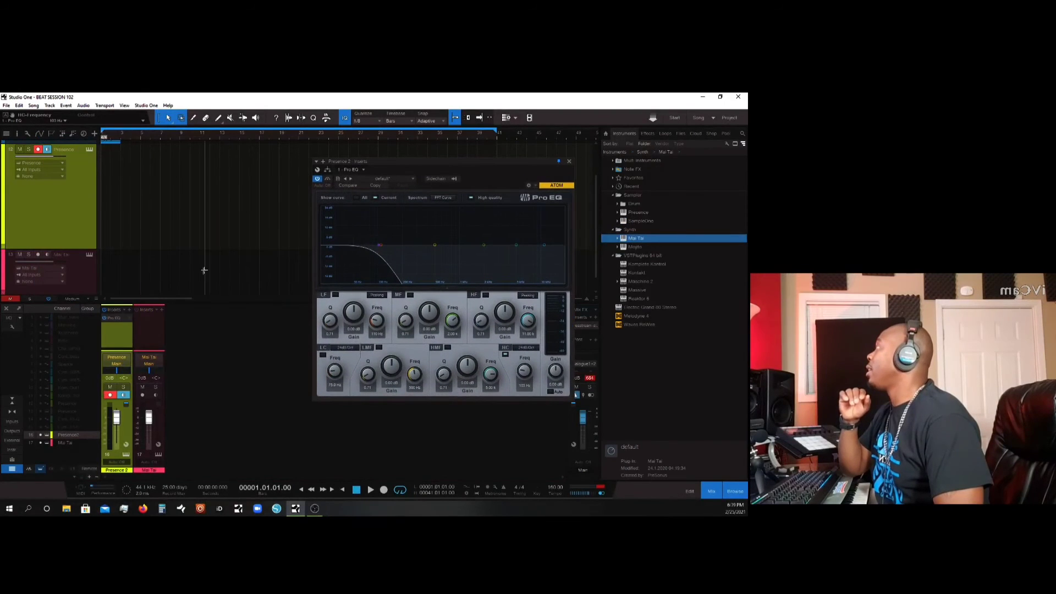
{"action": "left_click_drag", "start_coordinate": [109, 322], "coordinate": [153, 324]}
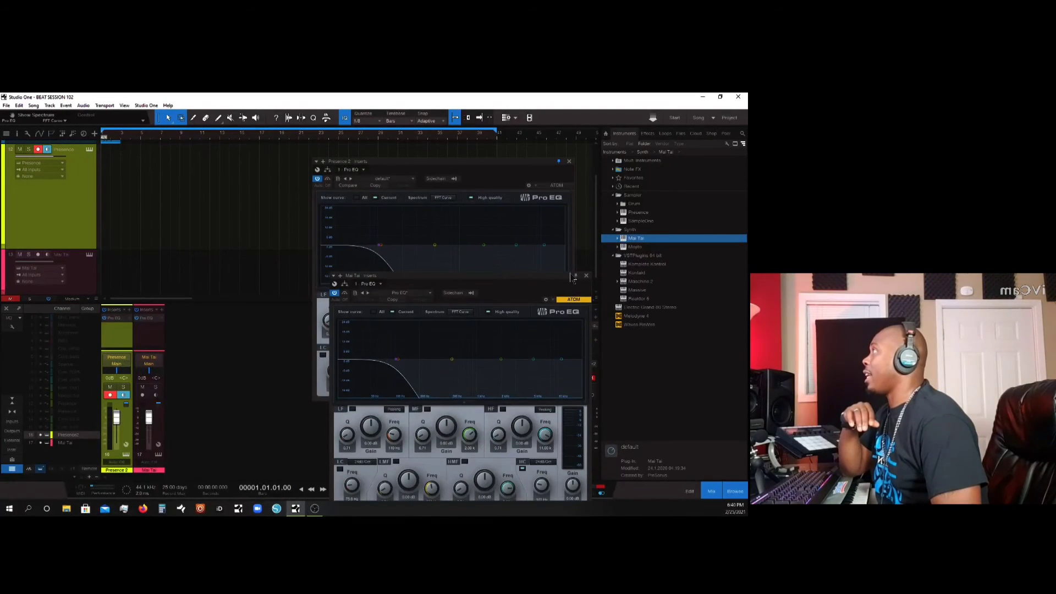
Separate the two overlapping Pro EQ windows, close the Presence one and move the Mai Tai one off the track headers
{"action": "left_click_drag", "start_coordinate": [570, 281], "coordinate": [257, 154]}
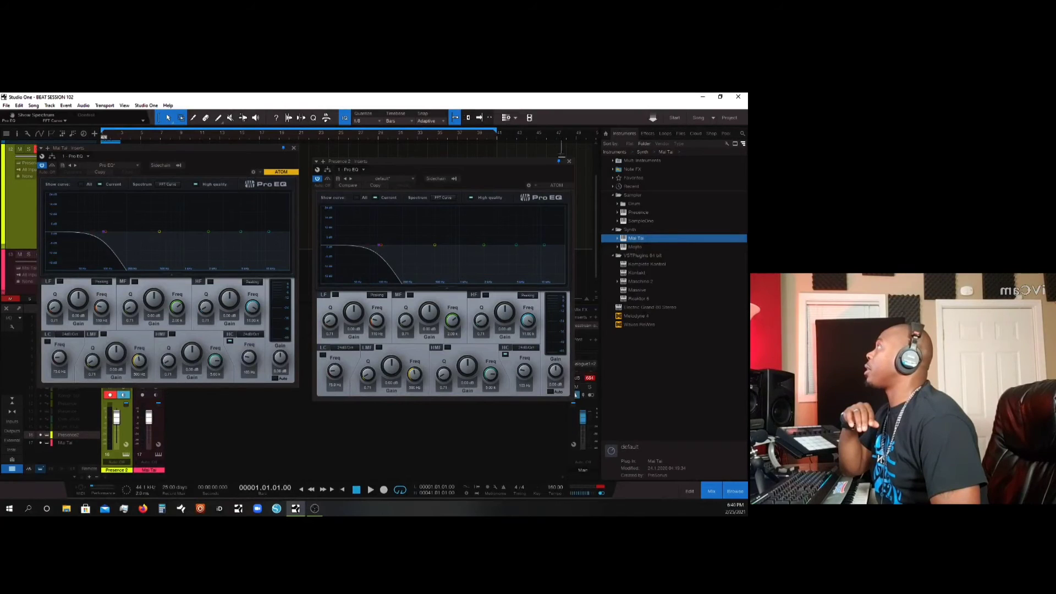
{"action": "left_click", "coordinate": [564, 168]}
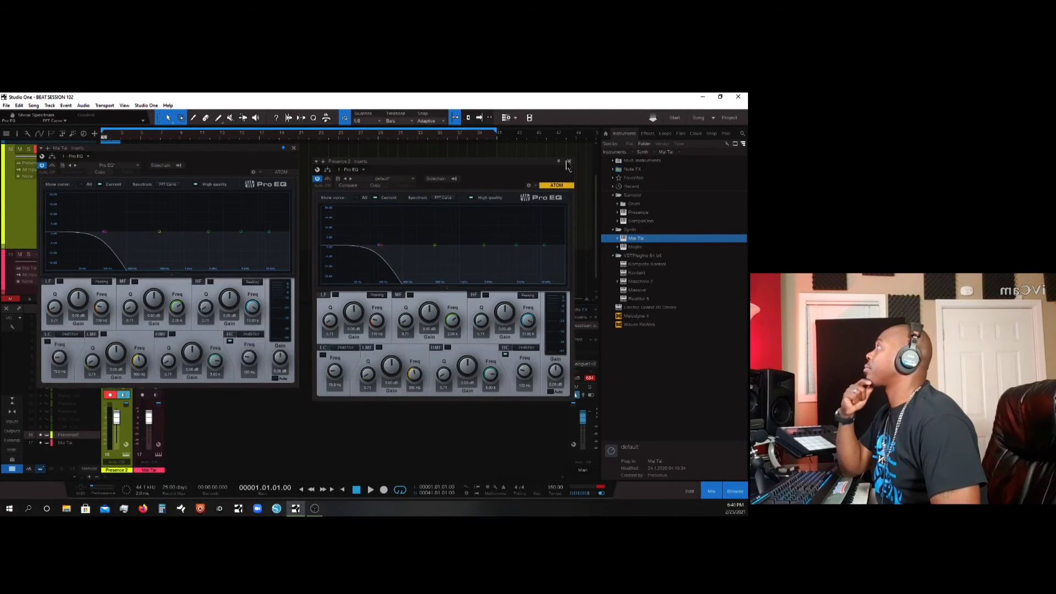
{"action": "left_click", "coordinate": [570, 163]}
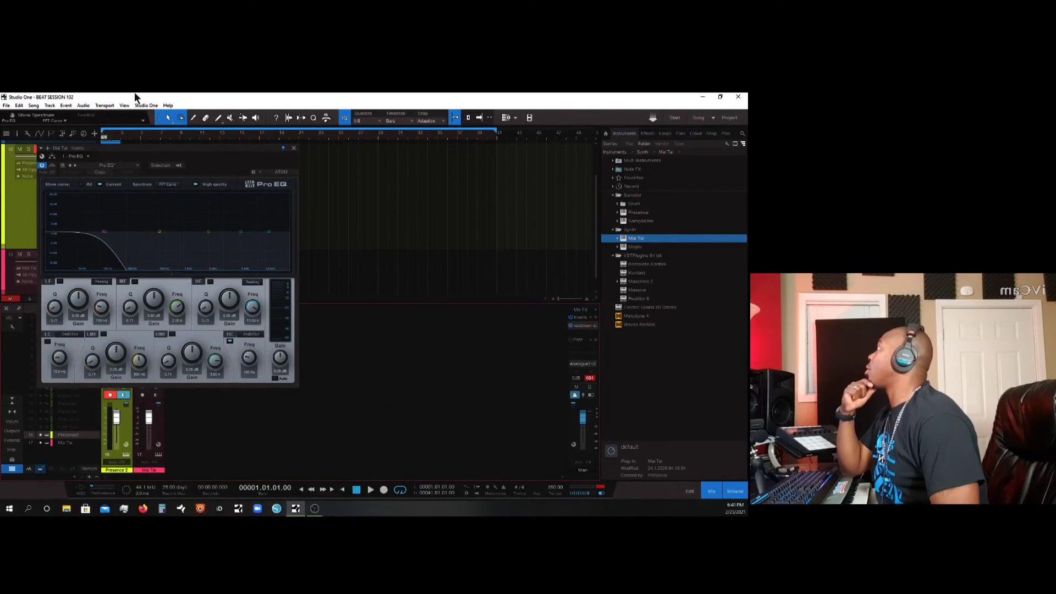
{"action": "left_click_drag", "start_coordinate": [152, 149], "coordinate": [303, 226]}
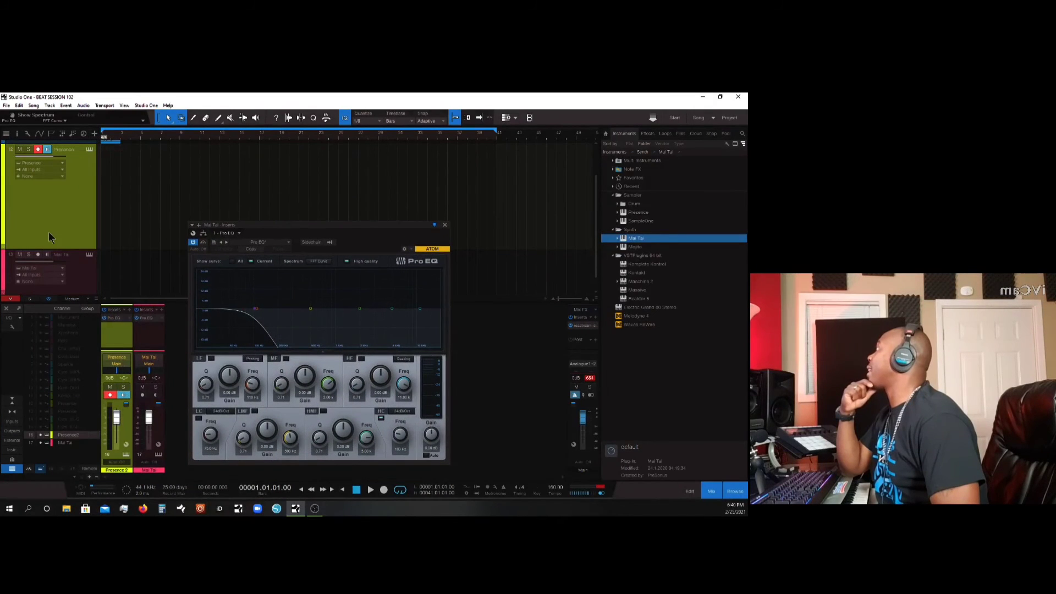
Switch record arming from the Presence track to the Mai Tai track and open the Mai Tai instrument beside its Pro EQ
{"action": "left_click", "coordinate": [38, 255]}
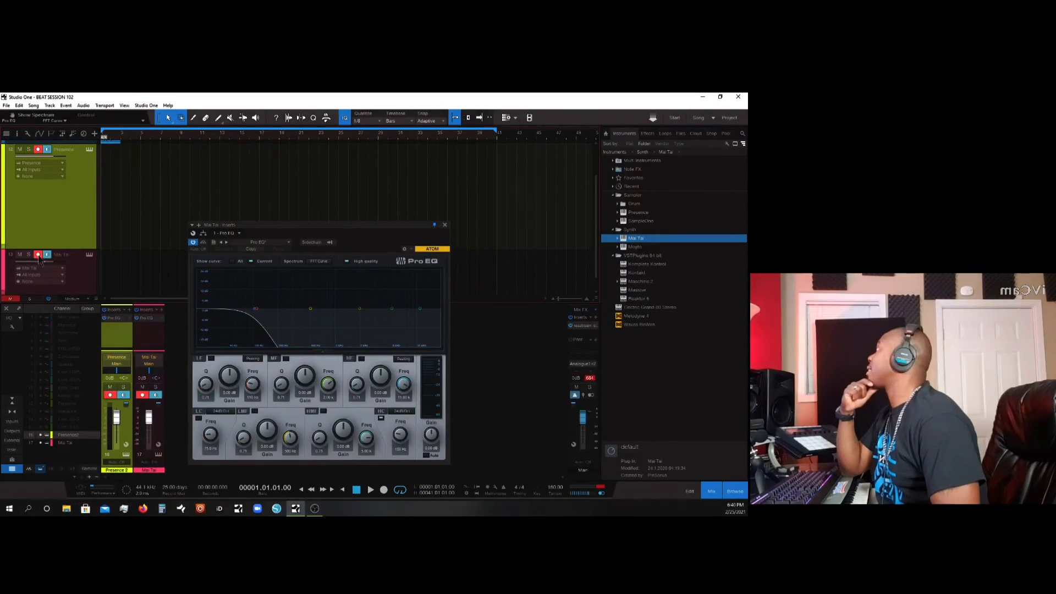
{"action": "left_click", "coordinate": [38, 149]}
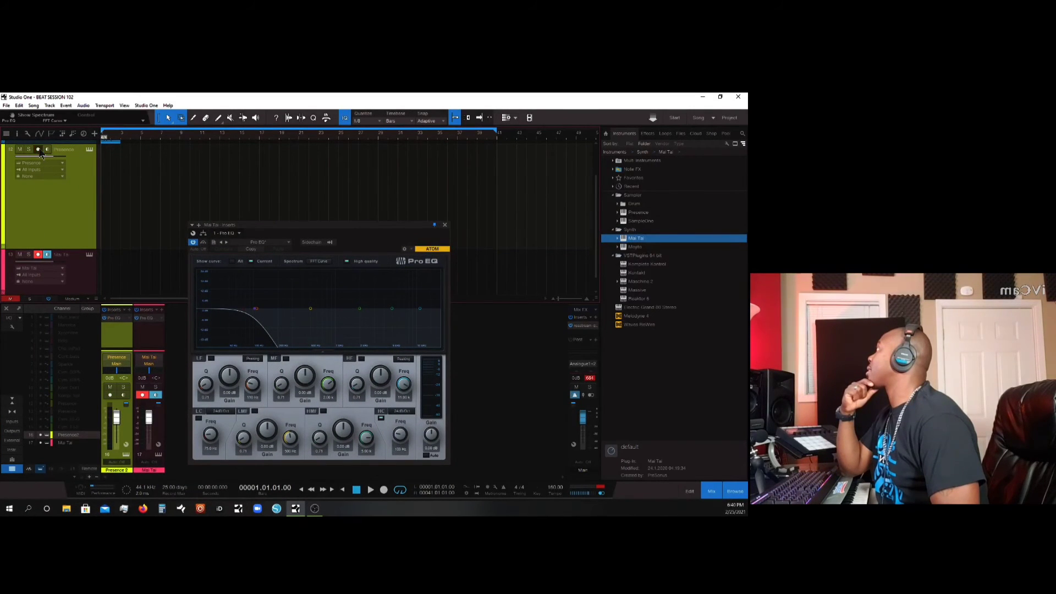
{"action": "left_click", "coordinate": [89, 256]}
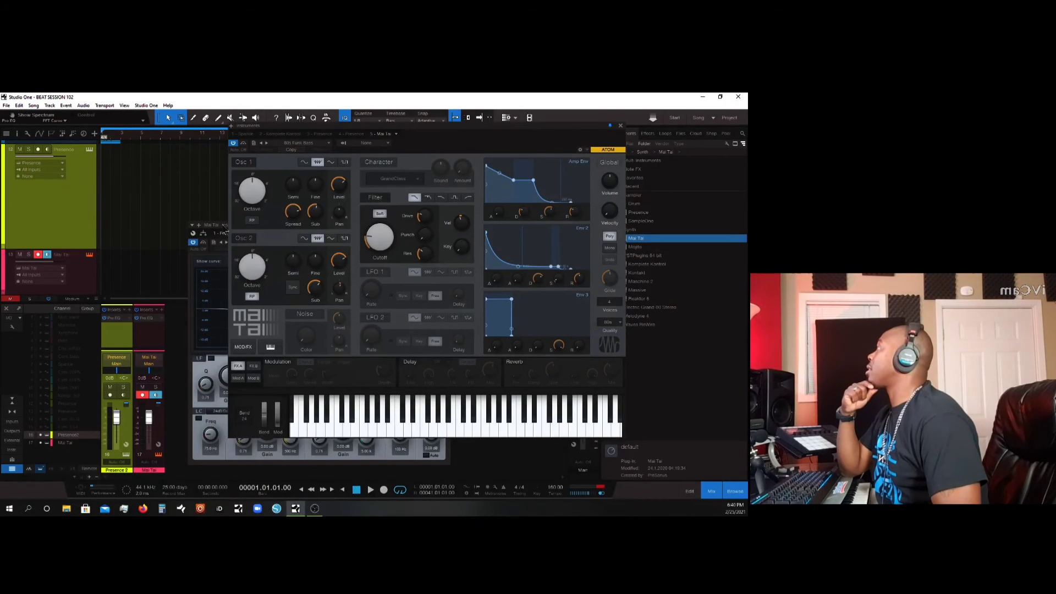
{"action": "left_click_drag", "start_coordinate": [225, 228], "coordinate": [95, 179]}
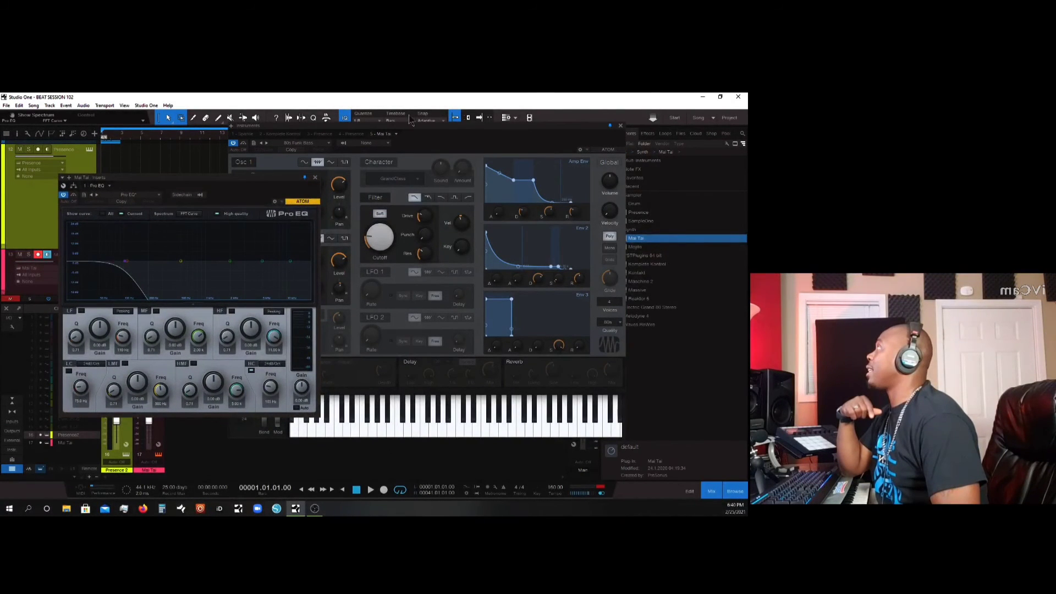
{"action": "left_click_drag", "start_coordinate": [410, 132], "coordinate": [516, 127]}
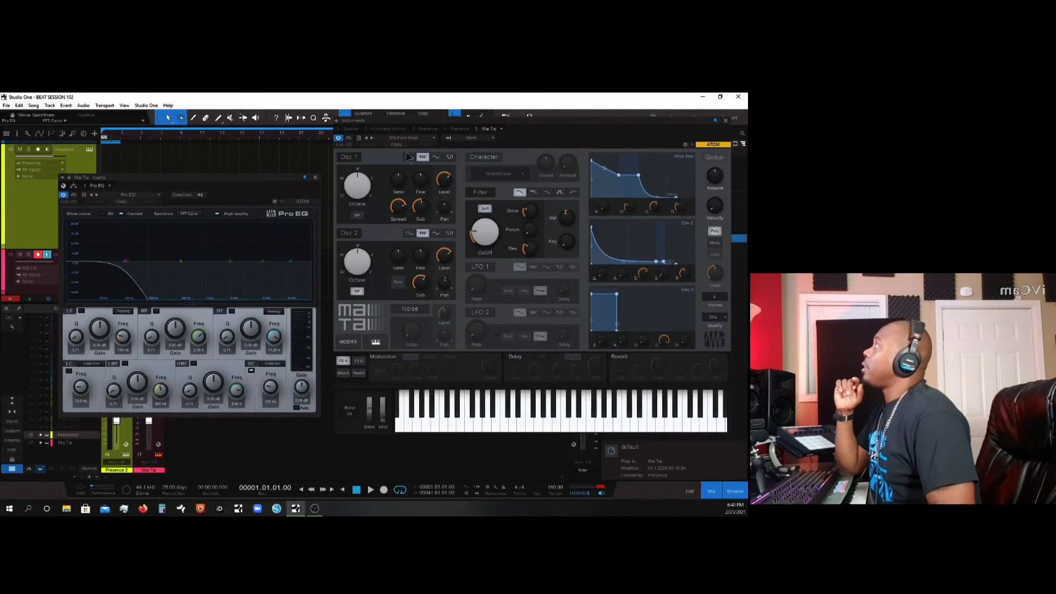
Load the Bass - 80s Uptown preset in Mai Tai and audition it, switching the synth's filter off and back on
{"action": "left_click", "coordinate": [416, 138]}
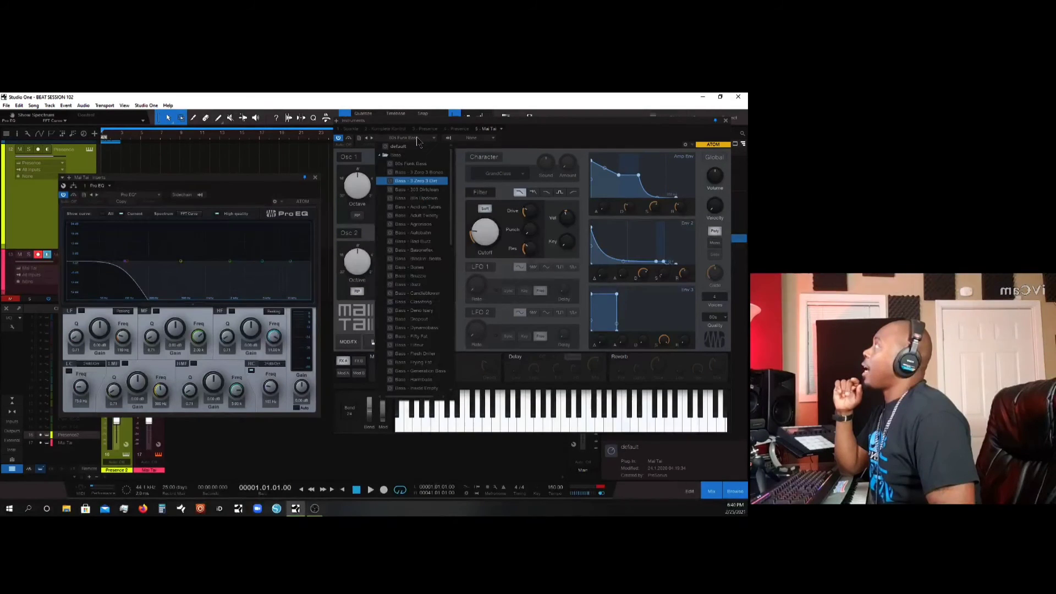
{"action": "left_click", "coordinate": [411, 199]}
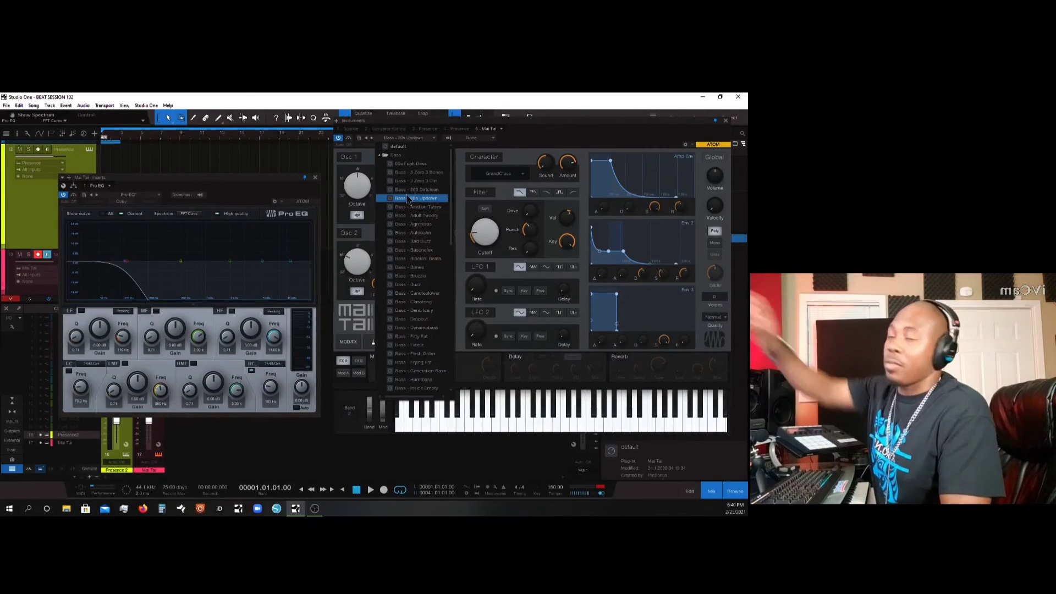
{"action": "left_click", "coordinate": [485, 195]}
{"action": "left_click", "coordinate": [484, 197]}
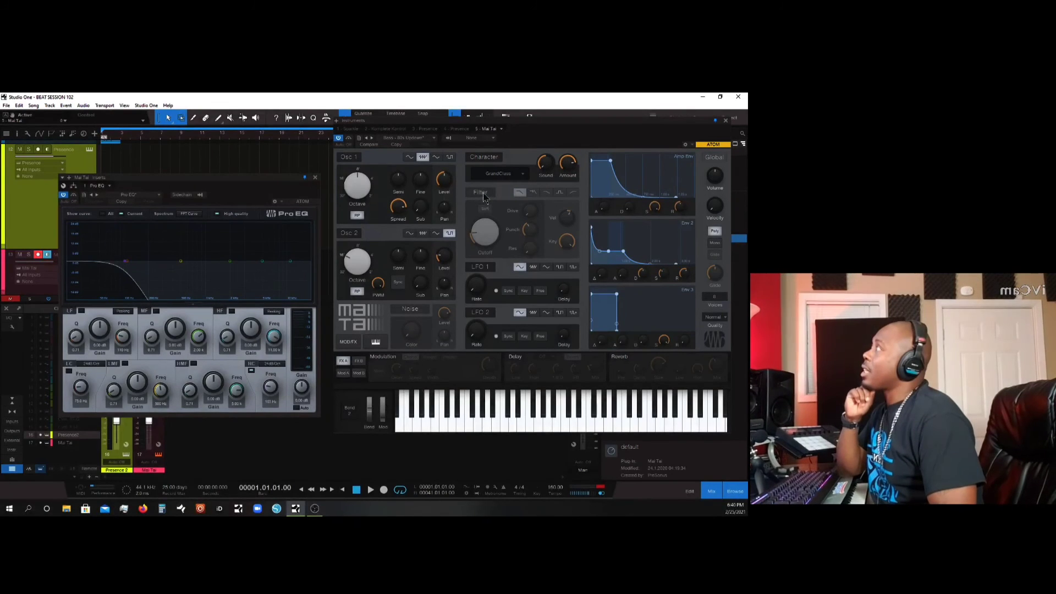
{"action": "left_click", "coordinate": [483, 196]}
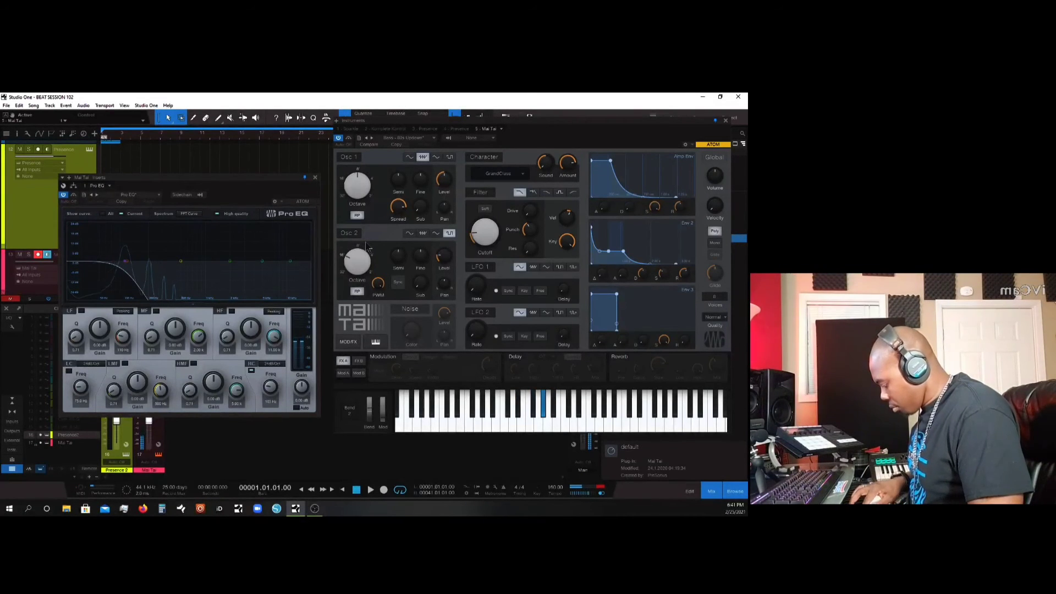
Load the 80s Funk Bass preset in Mai Tai, audition it through the Pro EQ and bypass the EQ for comparison
{"action": "left_click", "coordinate": [416, 142]}
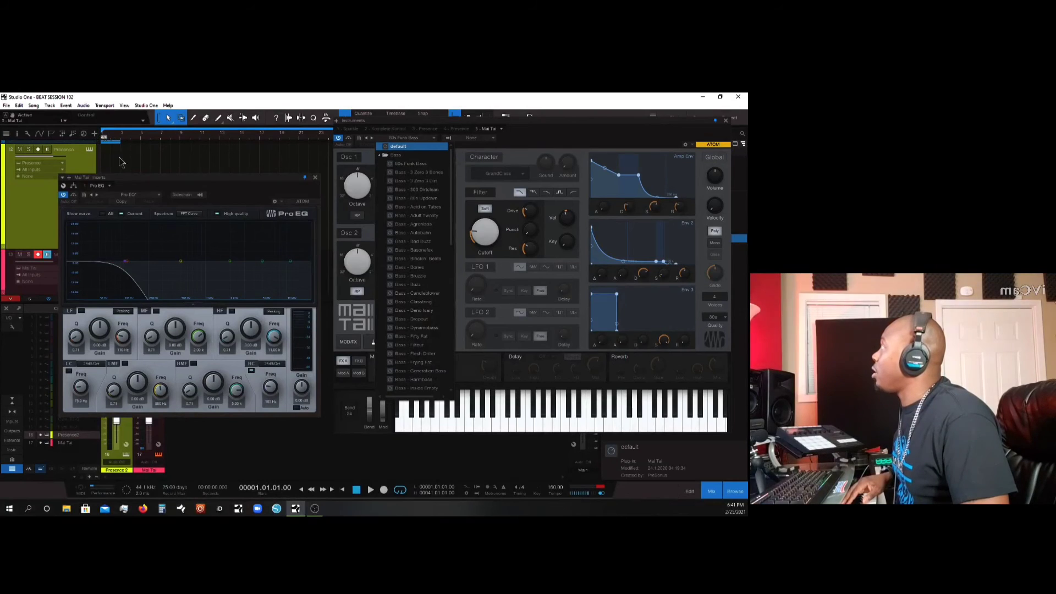
{"action": "left_click", "coordinate": [75, 199]}
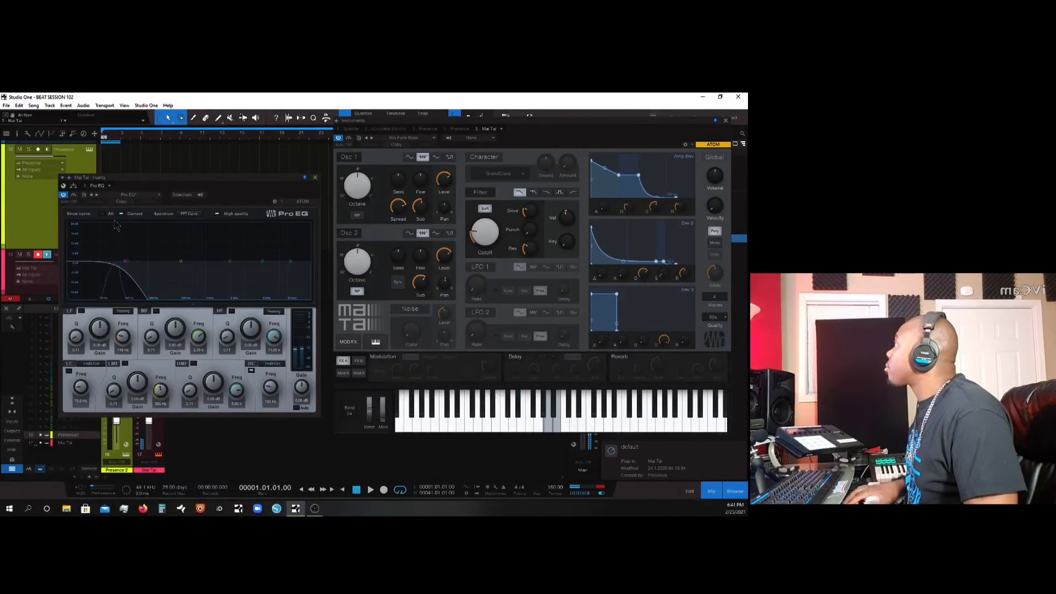
{"action": "left_click", "coordinate": [74, 195]}
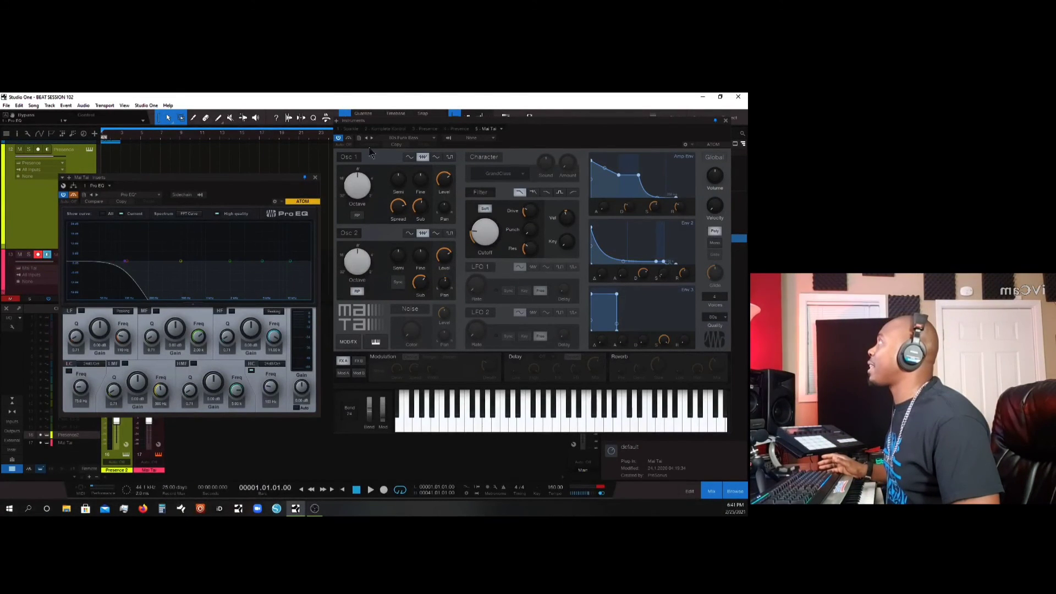
Look through Mai Tai's bass presets for further candidates, close the list and shift the Mai Tai window slightly up
{"action": "left_click", "coordinate": [407, 138]}
{"action": "scroll", "coordinate": [413, 175], "scroll_direction": "down", "scroll_amount": 3}
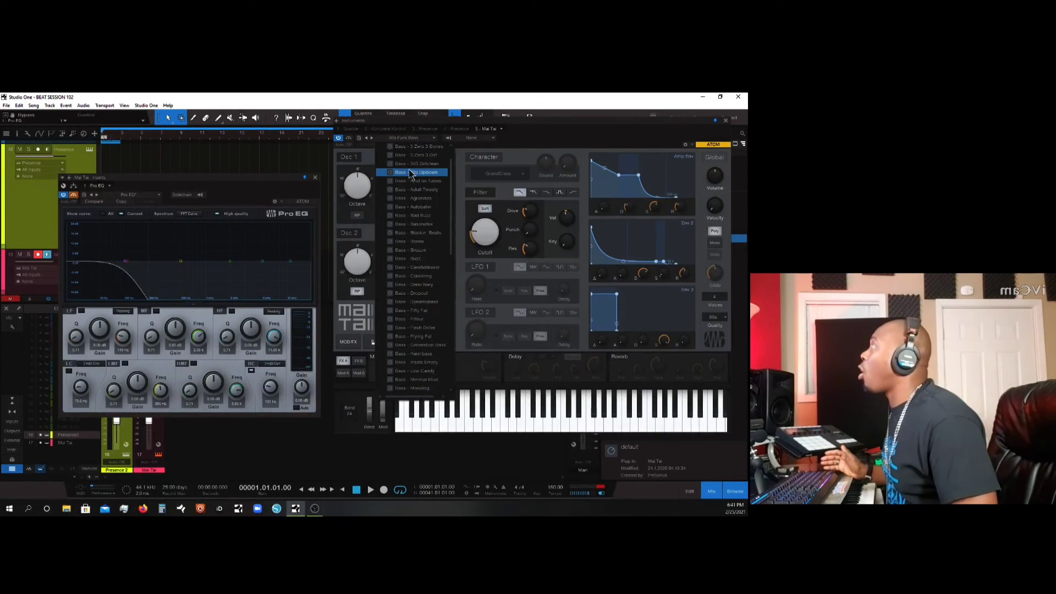
{"action": "scroll", "coordinate": [415, 252], "scroll_direction": "down", "scroll_amount": 4}
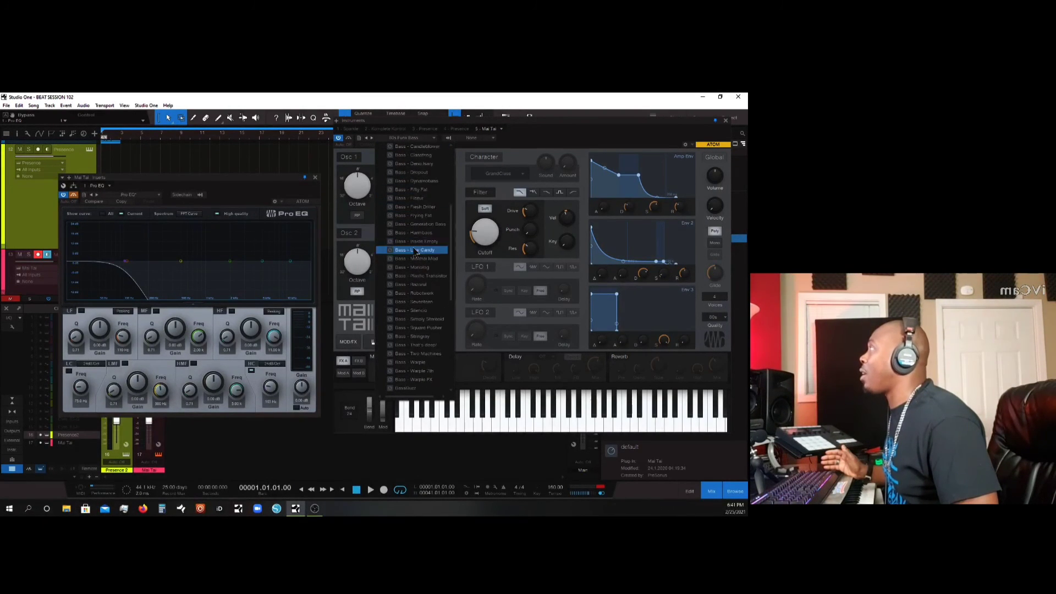
{"action": "scroll", "coordinate": [416, 252], "scroll_direction": "down", "scroll_amount": 4}
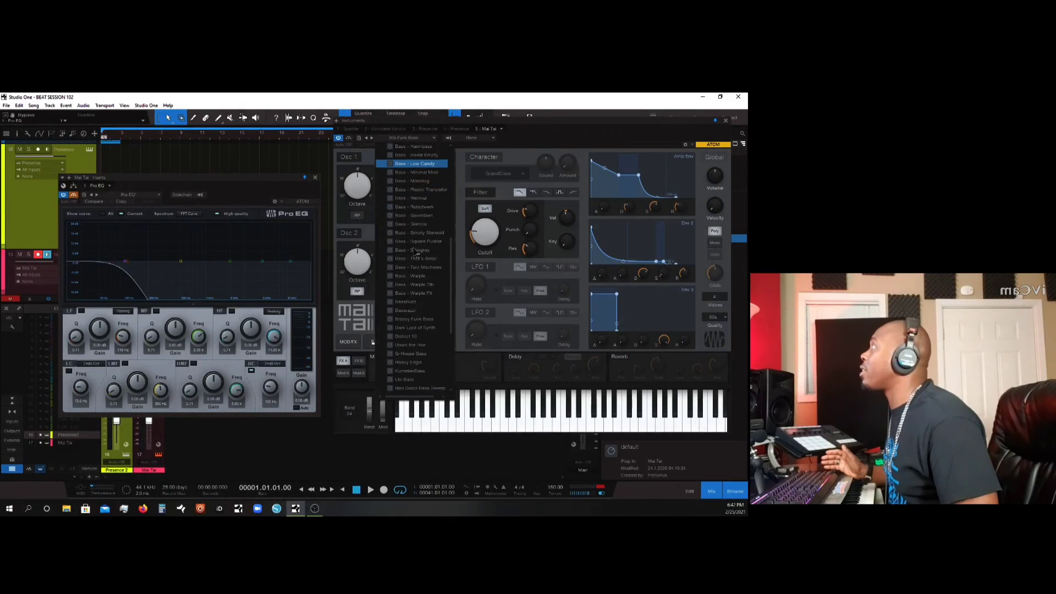
{"action": "scroll", "coordinate": [415, 251], "scroll_direction": "down", "scroll_amount": 3}
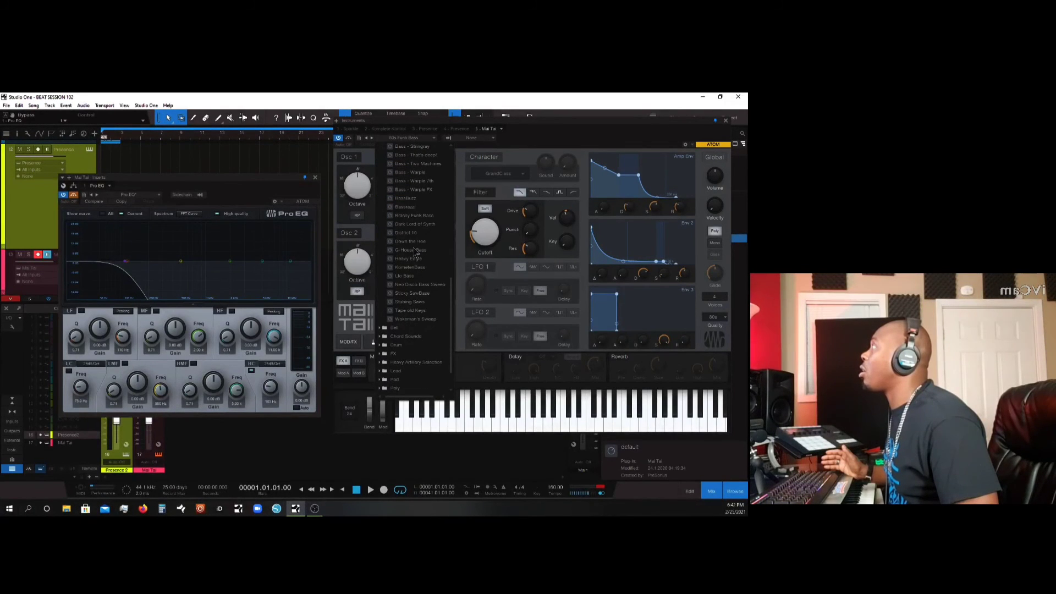
{"action": "scroll", "coordinate": [416, 256], "scroll_direction": "down", "scroll_amount": 1}
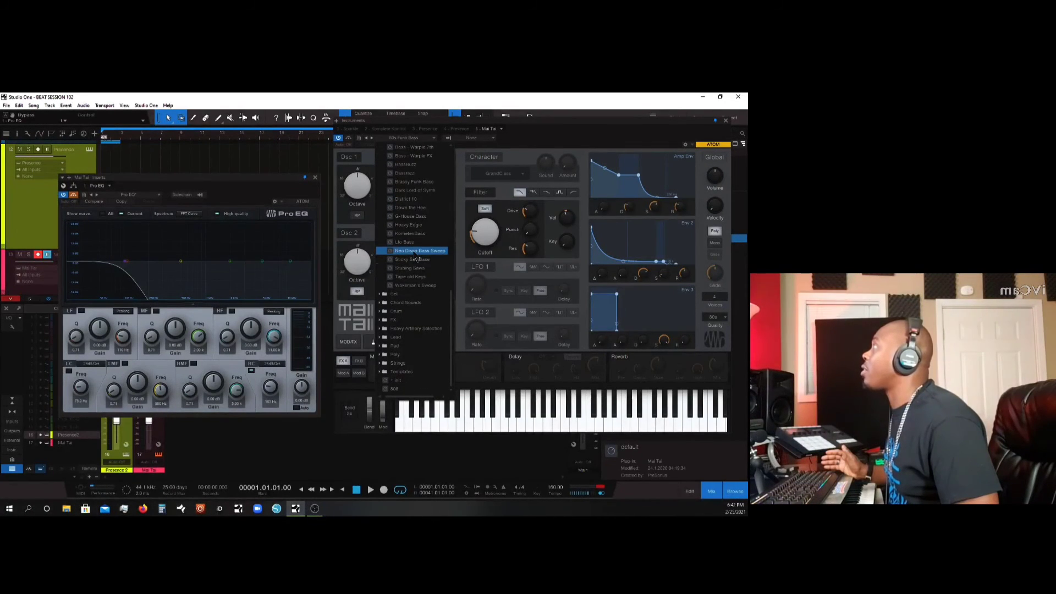
{"action": "scroll", "coordinate": [409, 242], "scroll_direction": "up", "scroll_amount": 2}
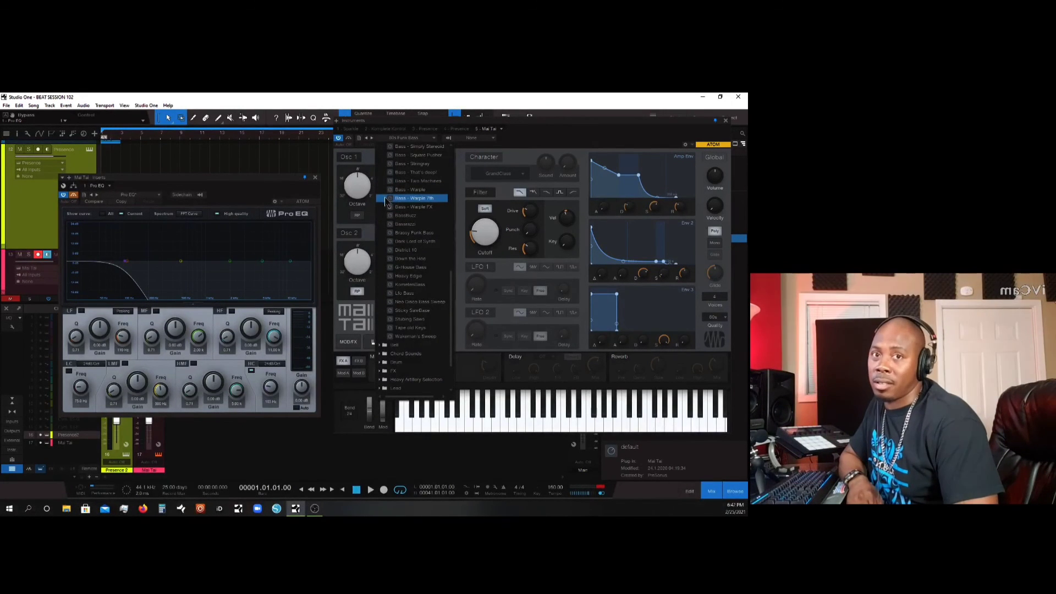
{"action": "left_click", "coordinate": [524, 121]}
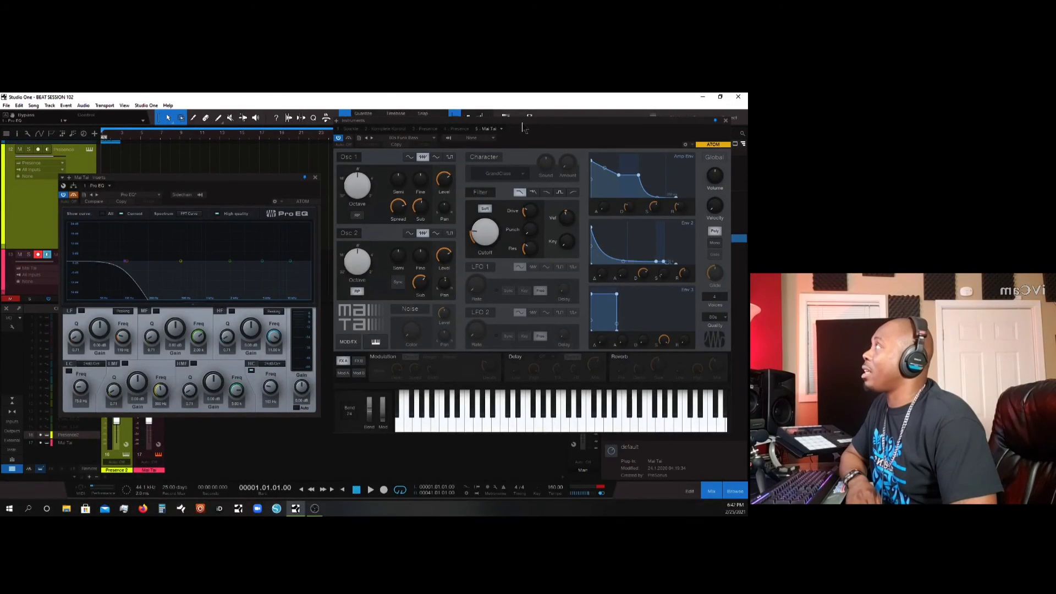
{"action": "left_click_drag", "start_coordinate": [523, 128], "coordinate": [517, 114]}
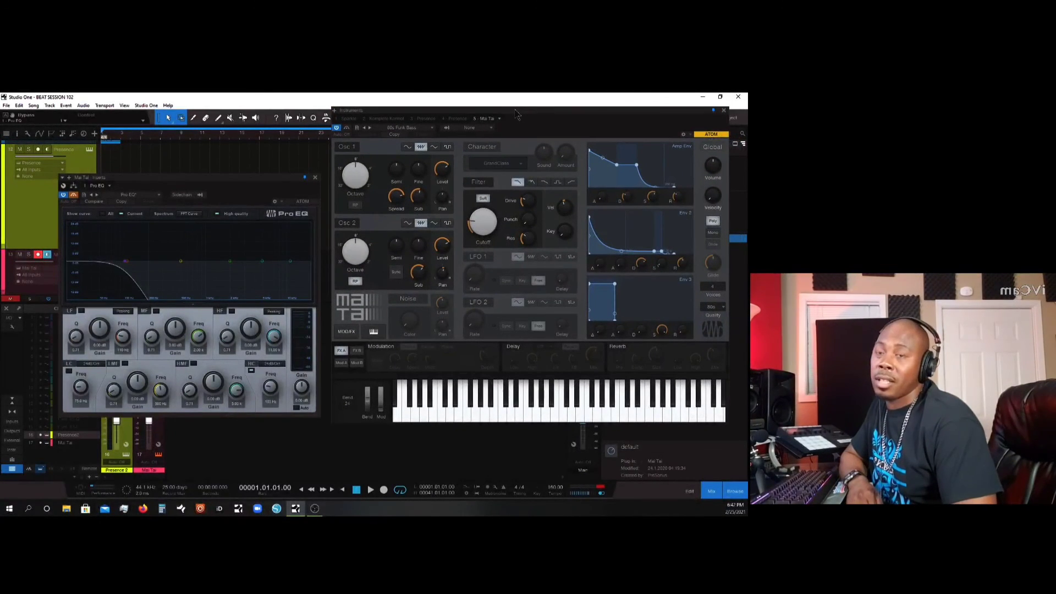